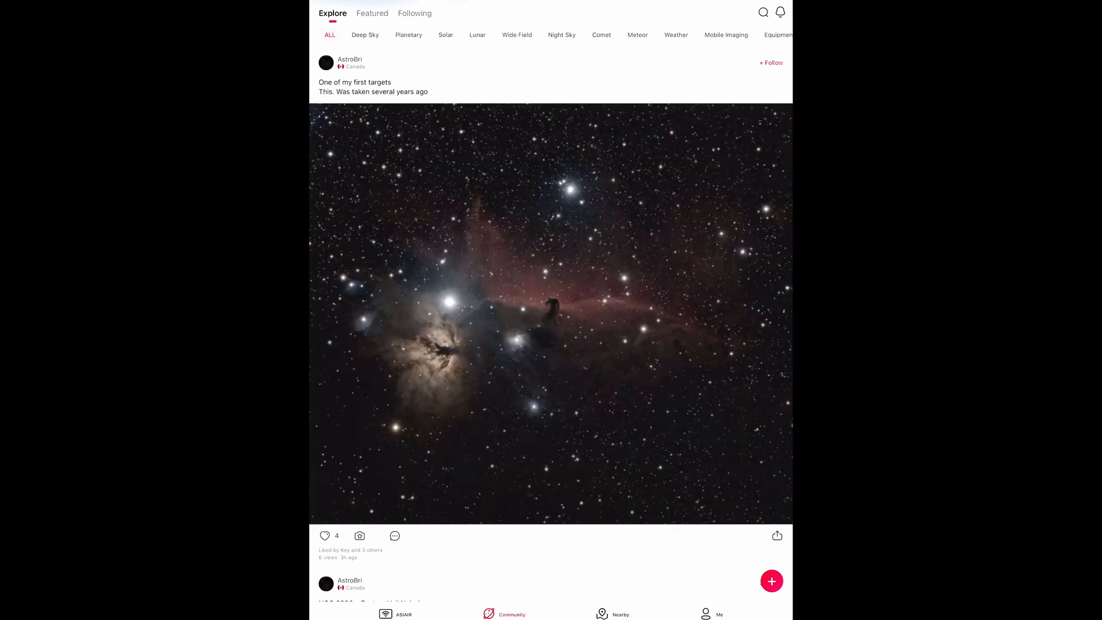
pyautogui.scroll(-10, 551, 310)
pyautogui.scroll(-10, 551, 311)
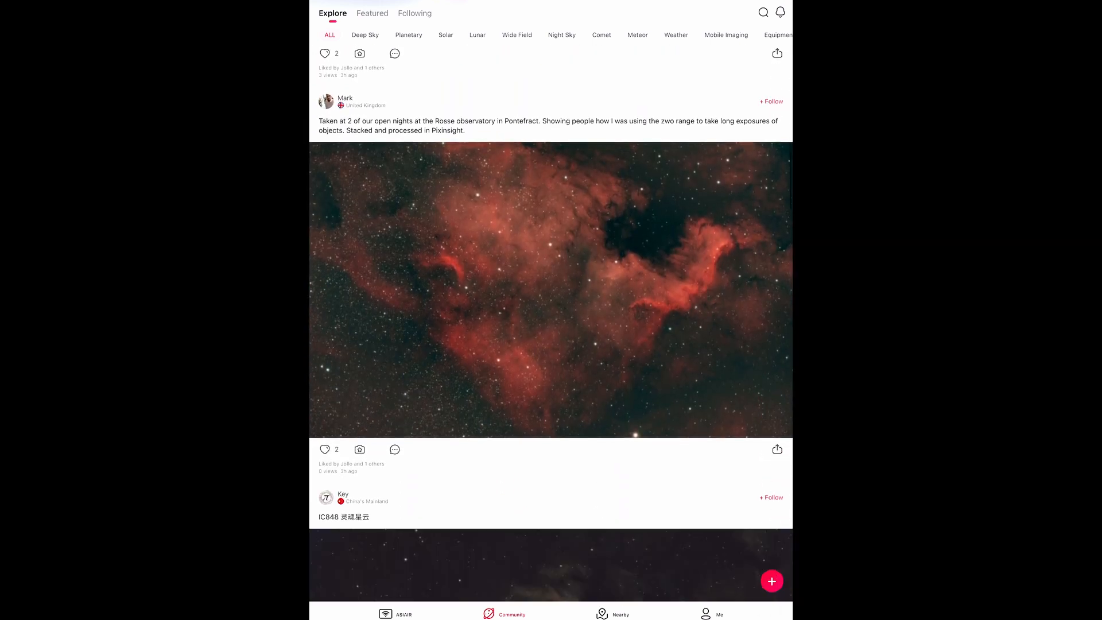
pyautogui.scroll(-10, 551, 310)
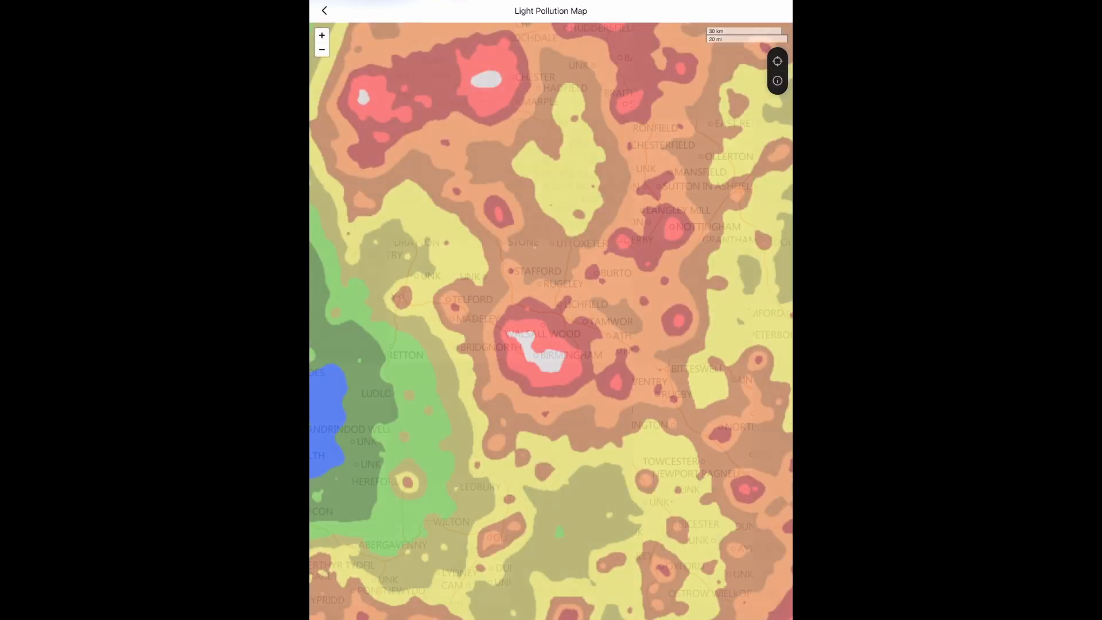
pyautogui.scroll(-5, 551, 318)
pyautogui.scroll(-5, 551, 319)
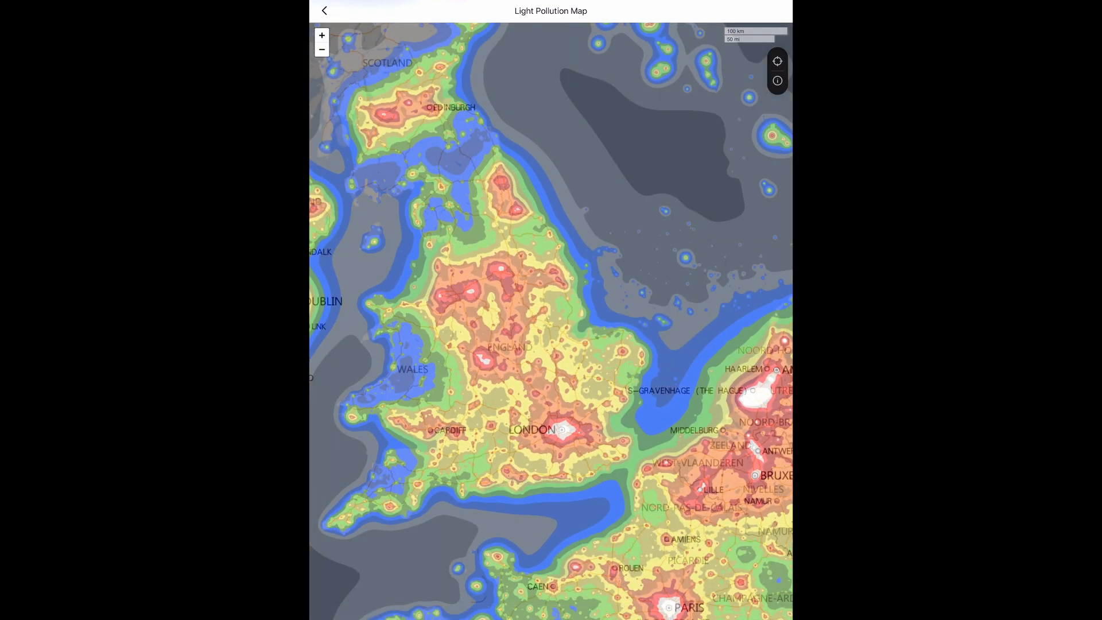
pyautogui.scroll(10, 414, 371)
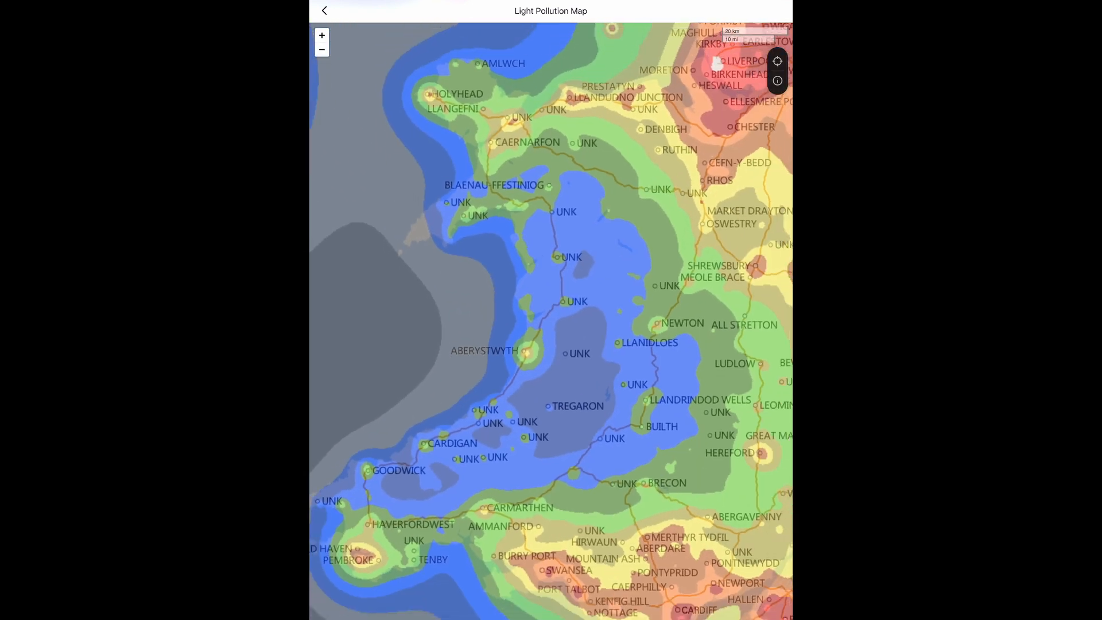
pyautogui.scroll(-4, 483, 310)
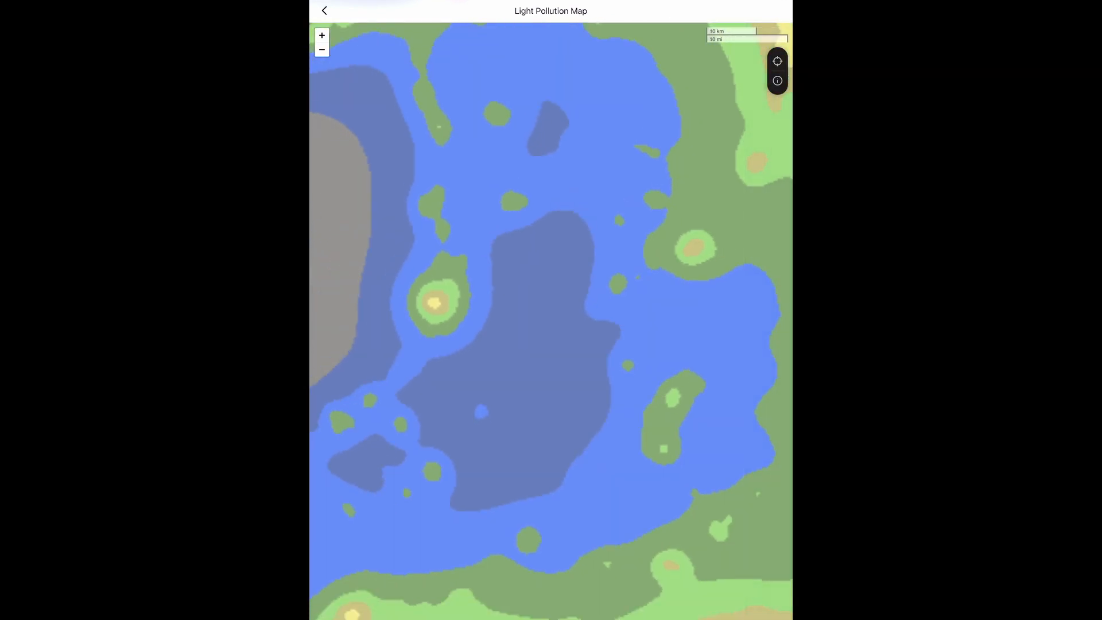
# Check the light pollution colour legend, then hide it again
pyautogui.click(777, 80)
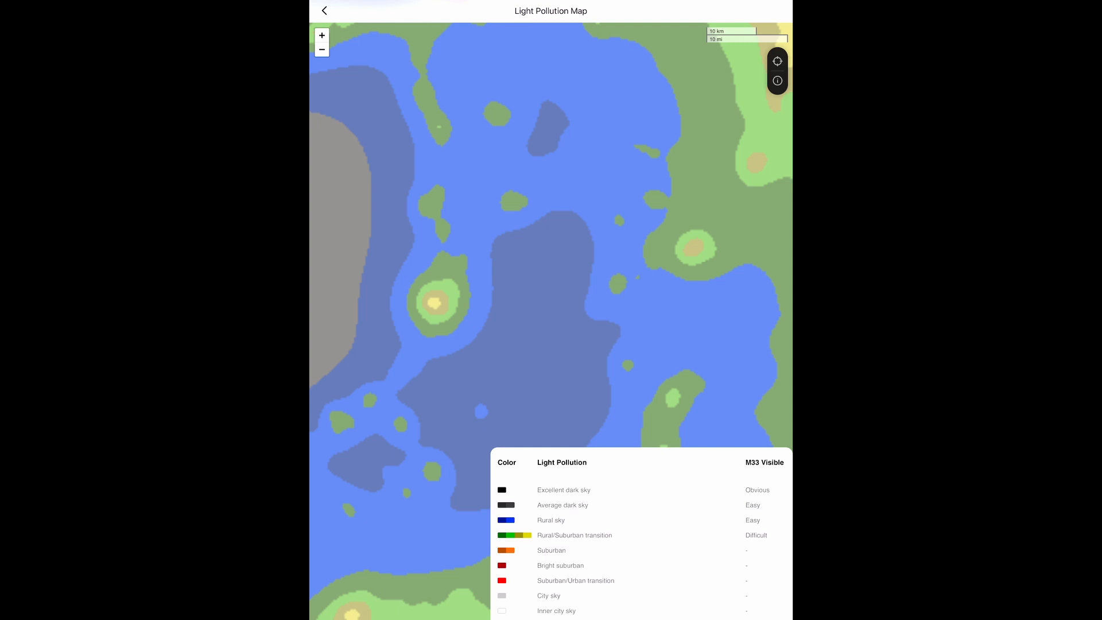
pyautogui.click(777, 79)
pyautogui.scroll(-3, 551, 310)
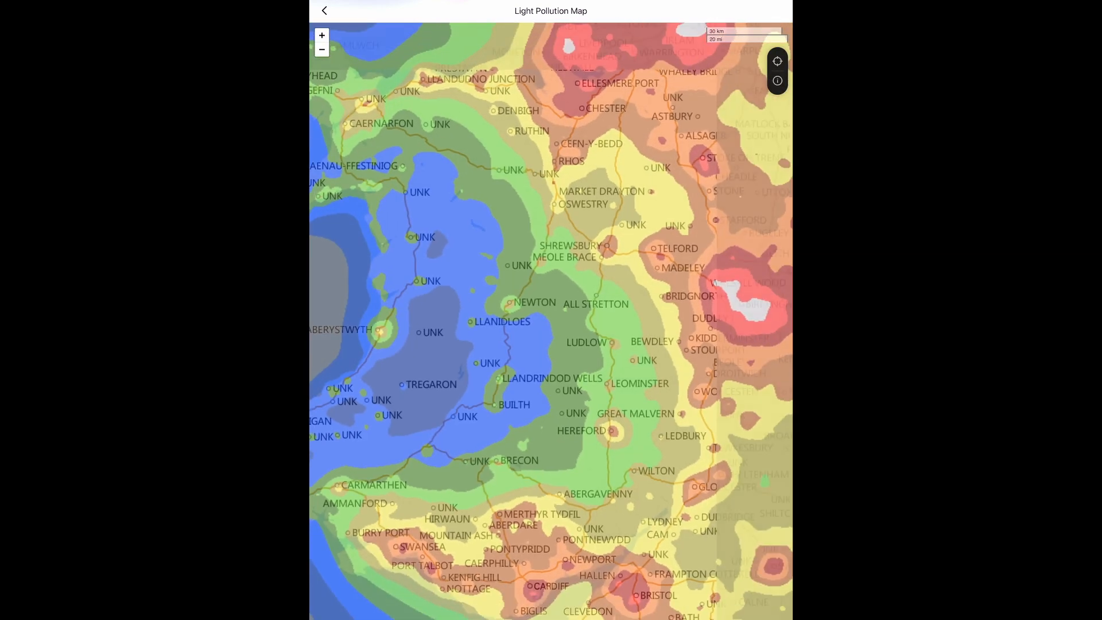
pyautogui.scroll(-3, 551, 311)
pyautogui.scroll(-3, 552, 310)
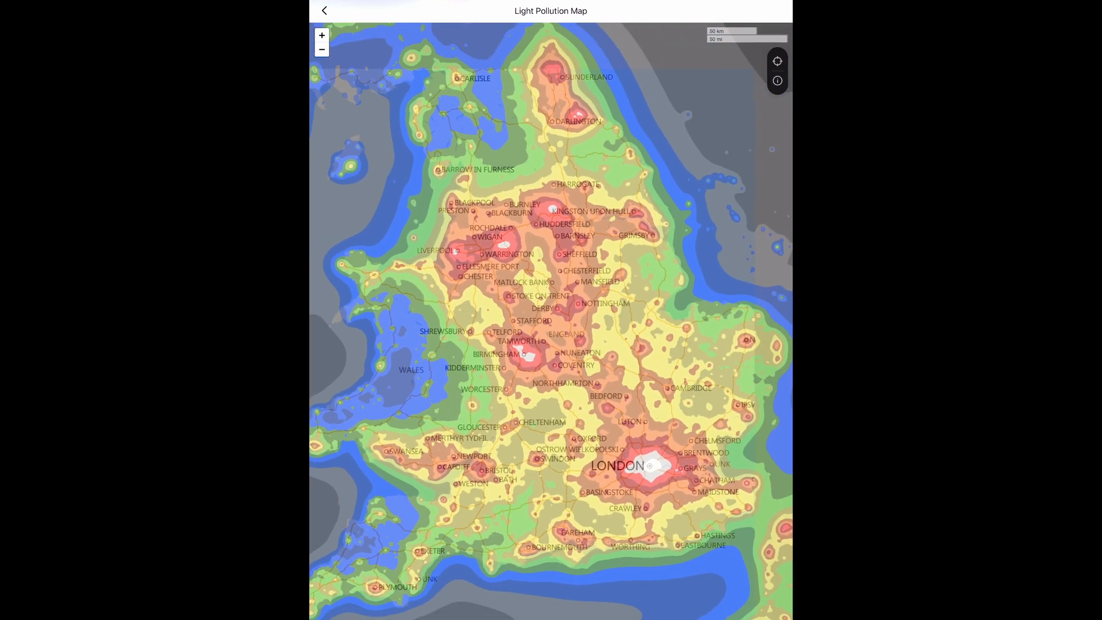
pyautogui.scroll(-3, 552, 310)
pyautogui.scroll(-3, 551, 310)
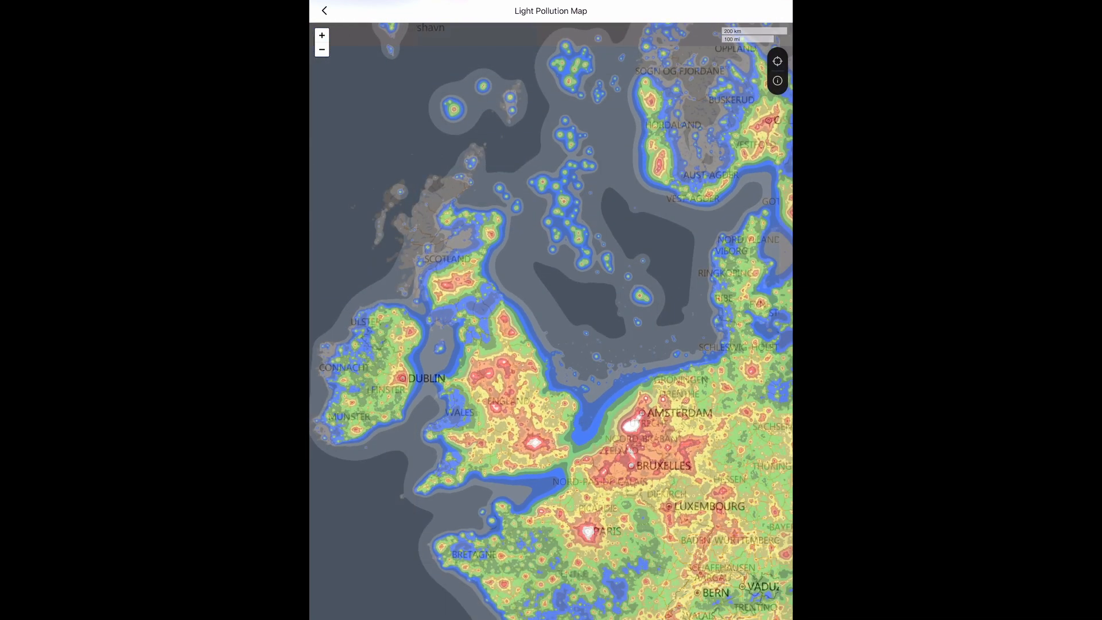
pyautogui.scroll(-3, 551, 310)
# Pan the map from Scandinavia across East Asia and the Pacific to North America
pyautogui.moveTo(603, 258); pyautogui.dragTo(551, 345)
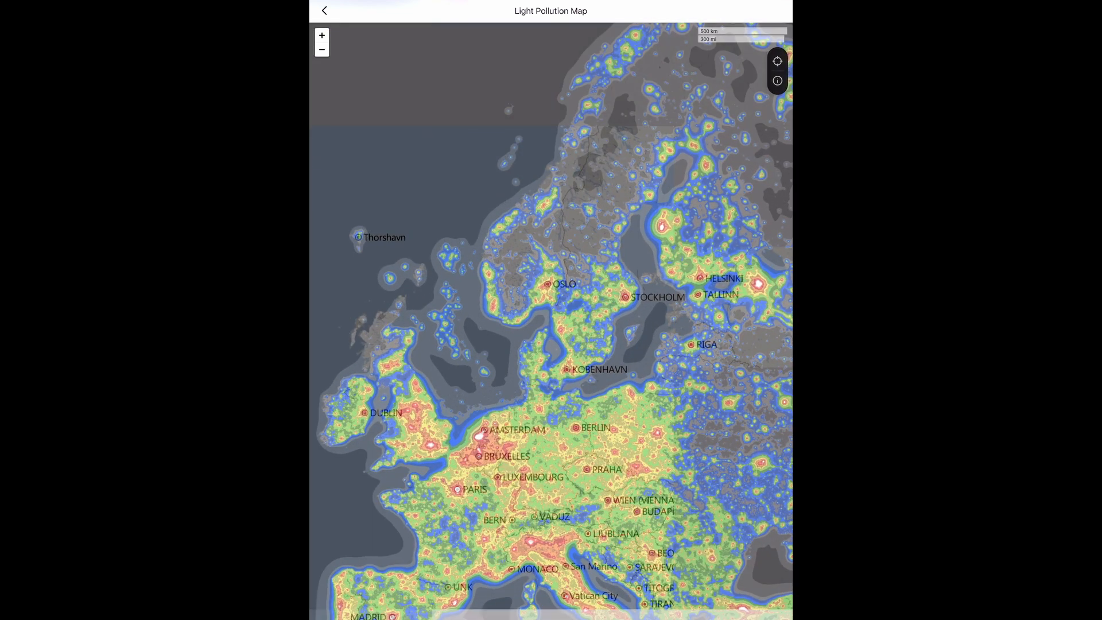
pyautogui.moveTo(551, 258); pyautogui.dragTo(568, 328)
pyautogui.scroll(-3, 552, 310)
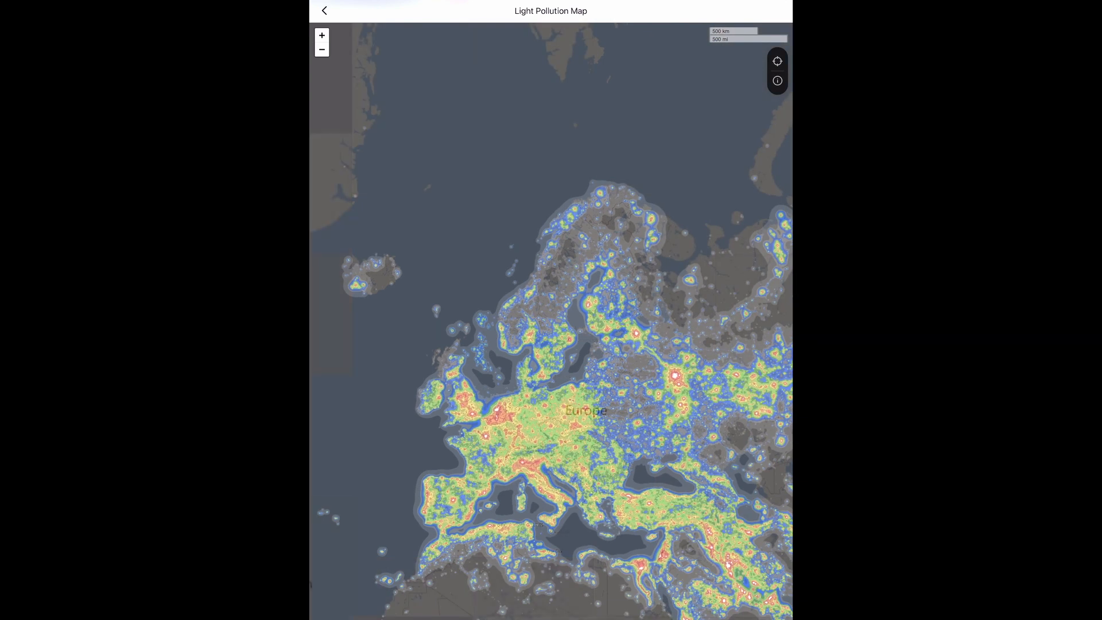
pyautogui.scroll(-3, 551, 310)
pyautogui.moveTo(655, 345); pyautogui.dragTo(430, 327)
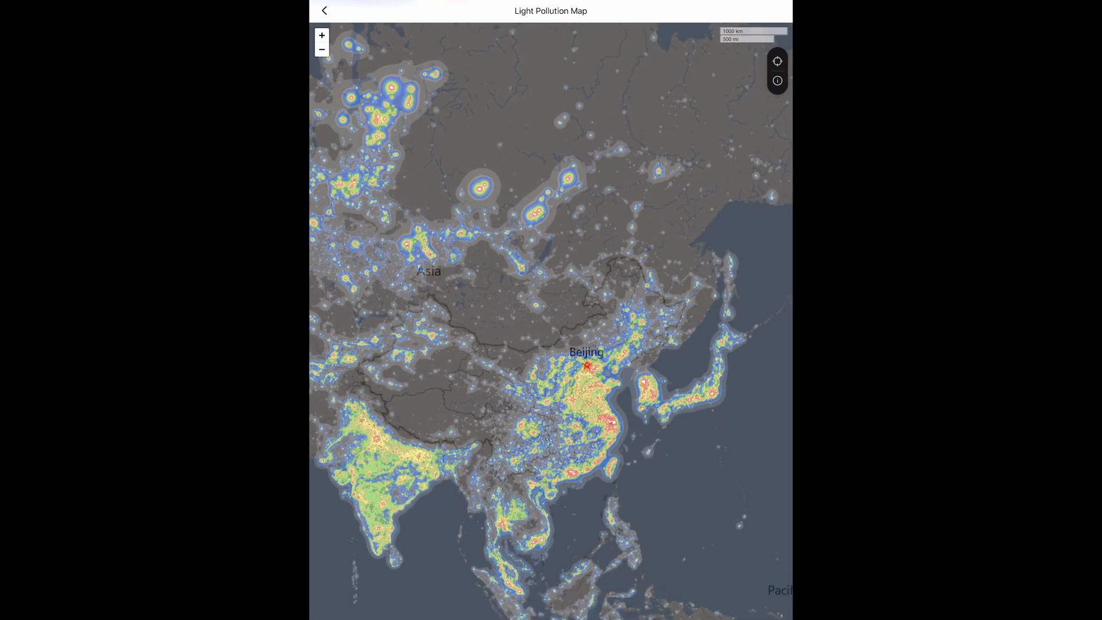
pyautogui.moveTo(603, 431); pyautogui.dragTo(465, 113)
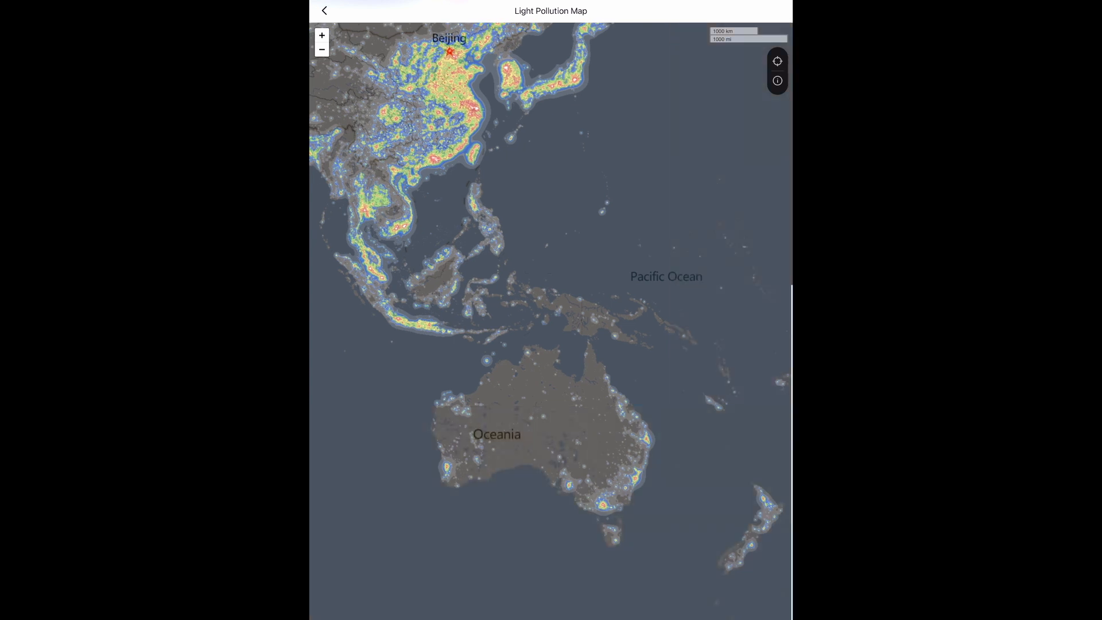
pyautogui.moveTo(732, 302); pyautogui.dragTo(345, 389)
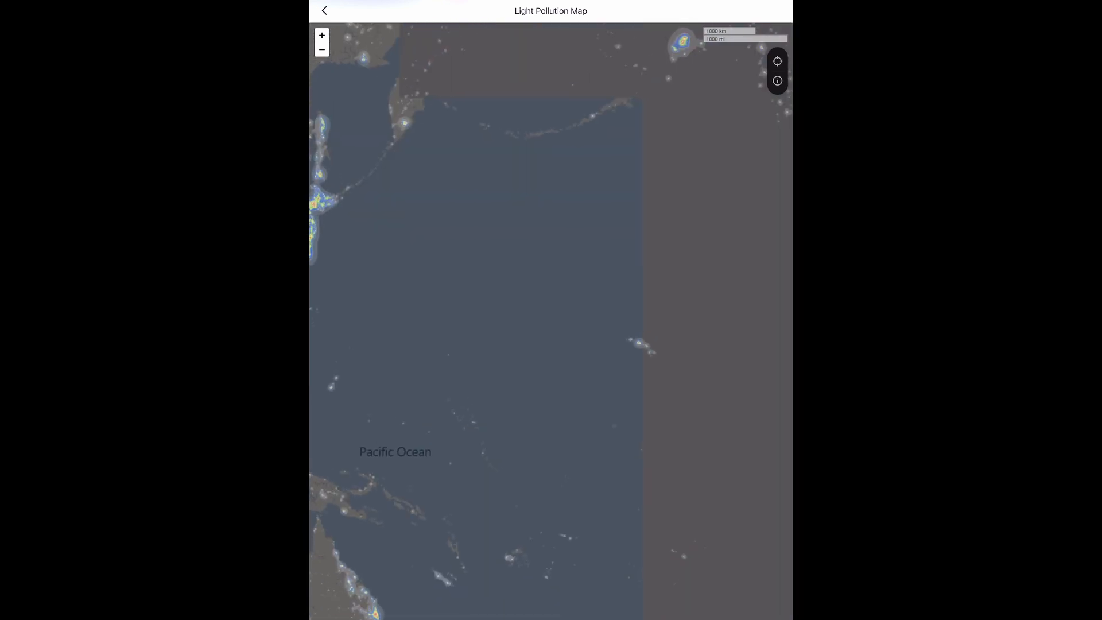
pyautogui.moveTo(646, 345); pyautogui.dragTo(517, 344)
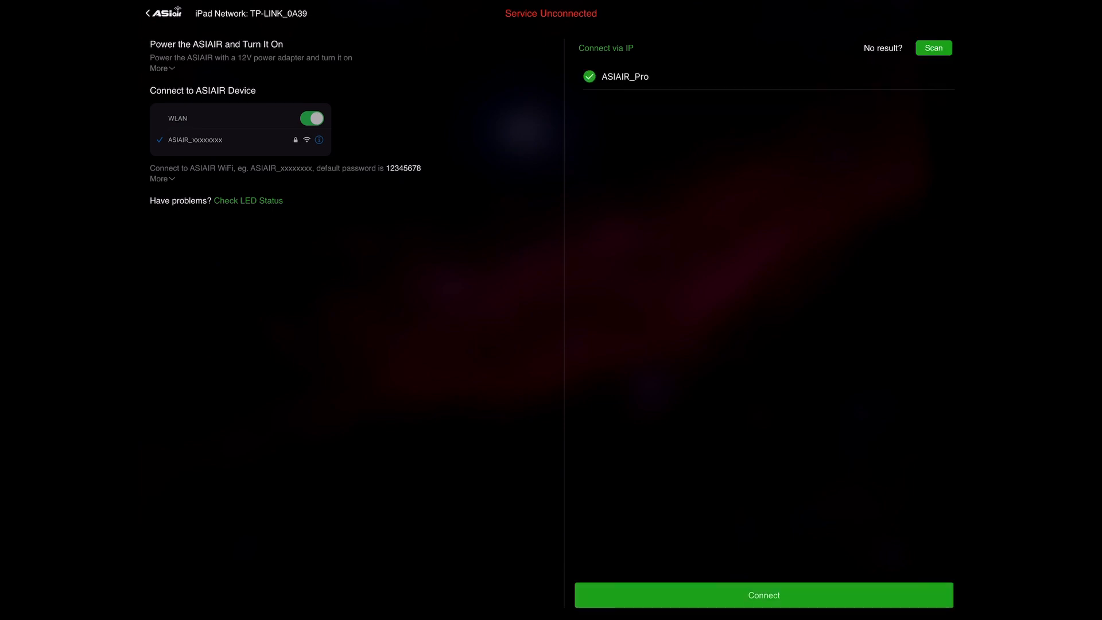
# Connect to ASIAIR_Pro and run the firmware update from 9.53 to 10.28
pyautogui.click(764, 596)
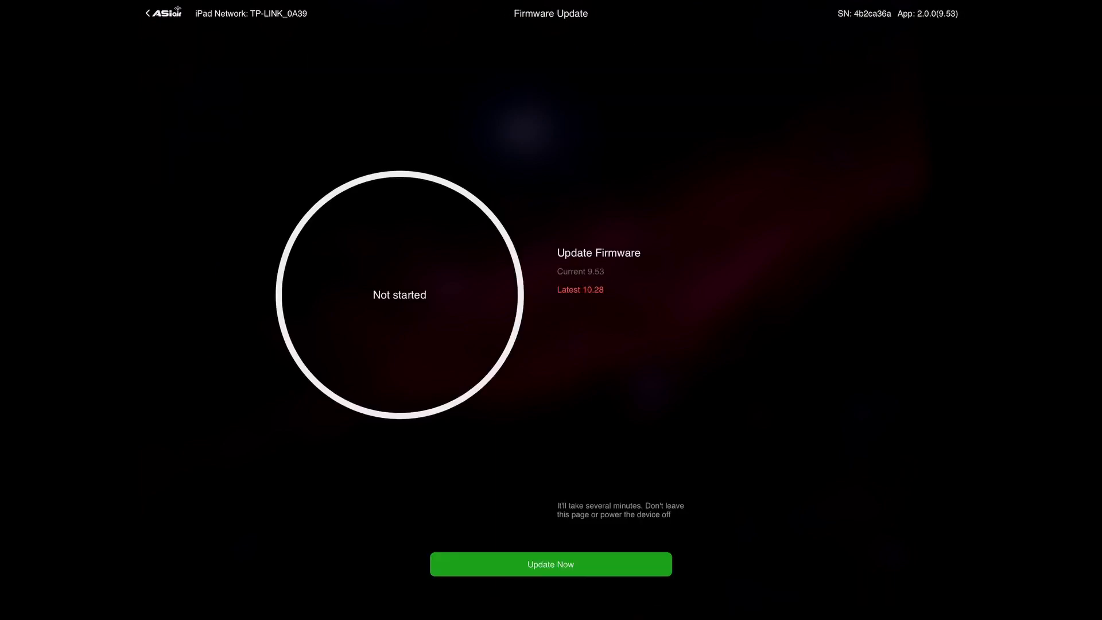
pyautogui.click(550, 564)
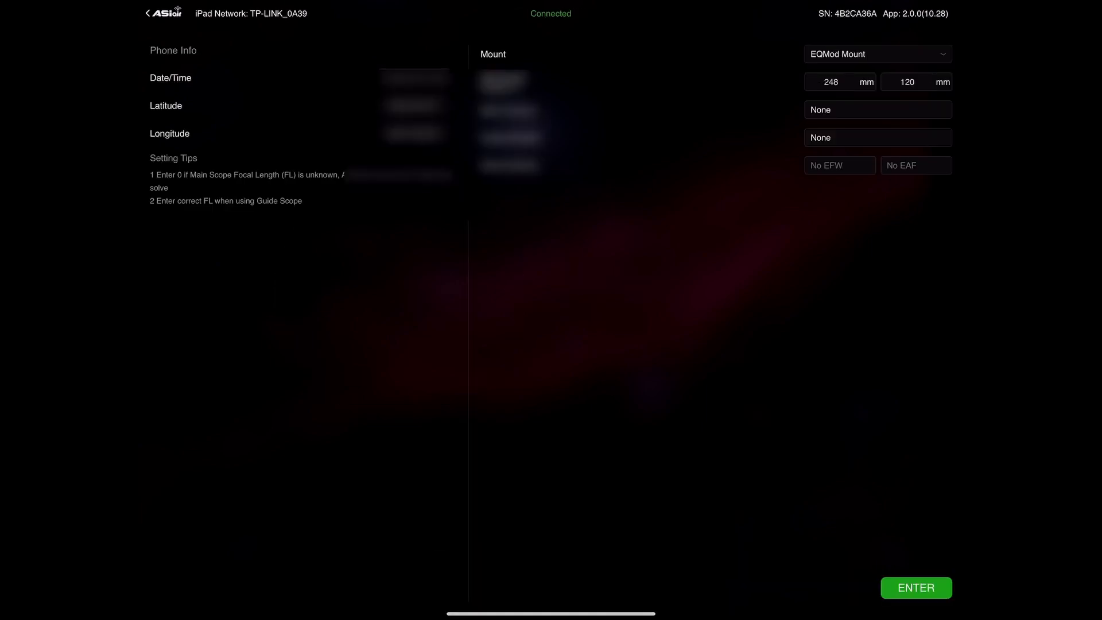
# Enter the imaging view and shoot a 5-second preview of the Polaris star field
pyautogui.click(877, 109)
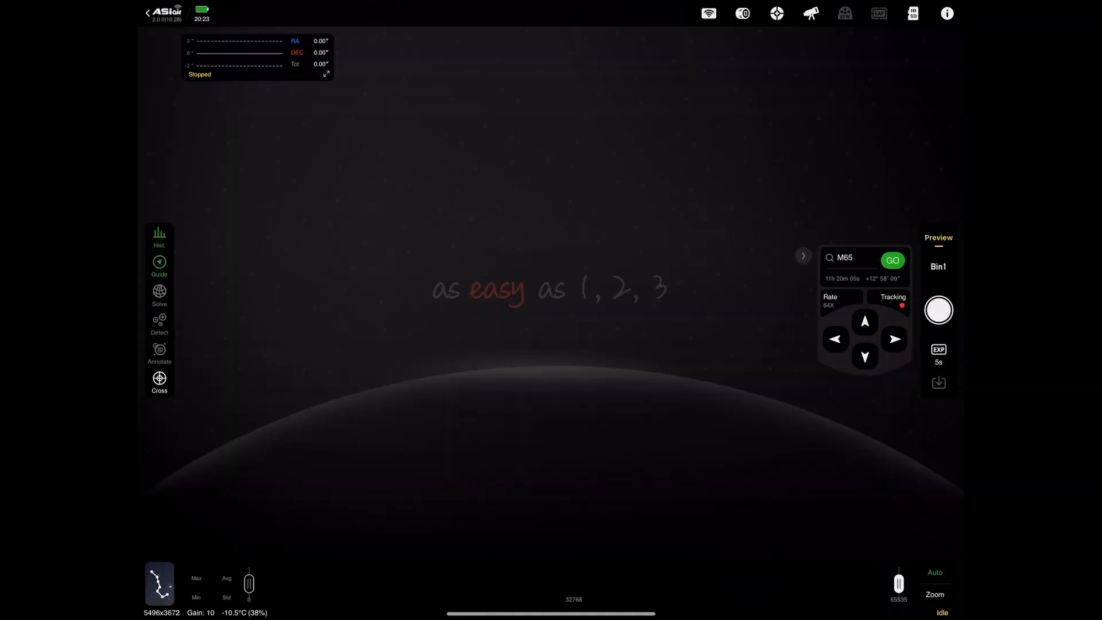
pyautogui.click(939, 310)
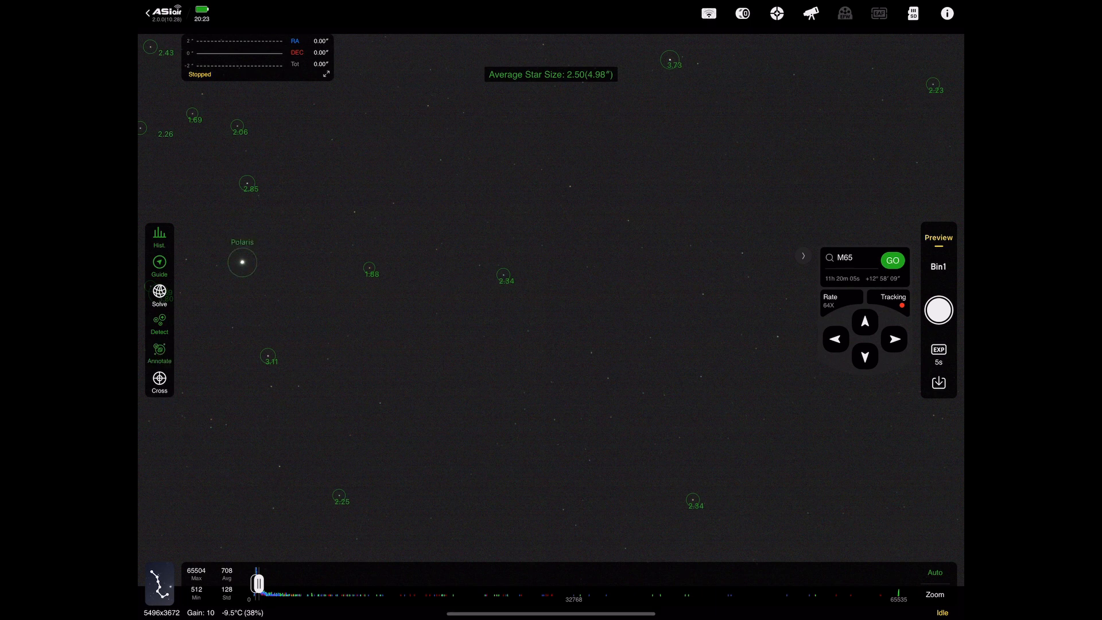
# Toggle star labels on the preview and test mount tracking on then off
pyautogui.click(159, 348)
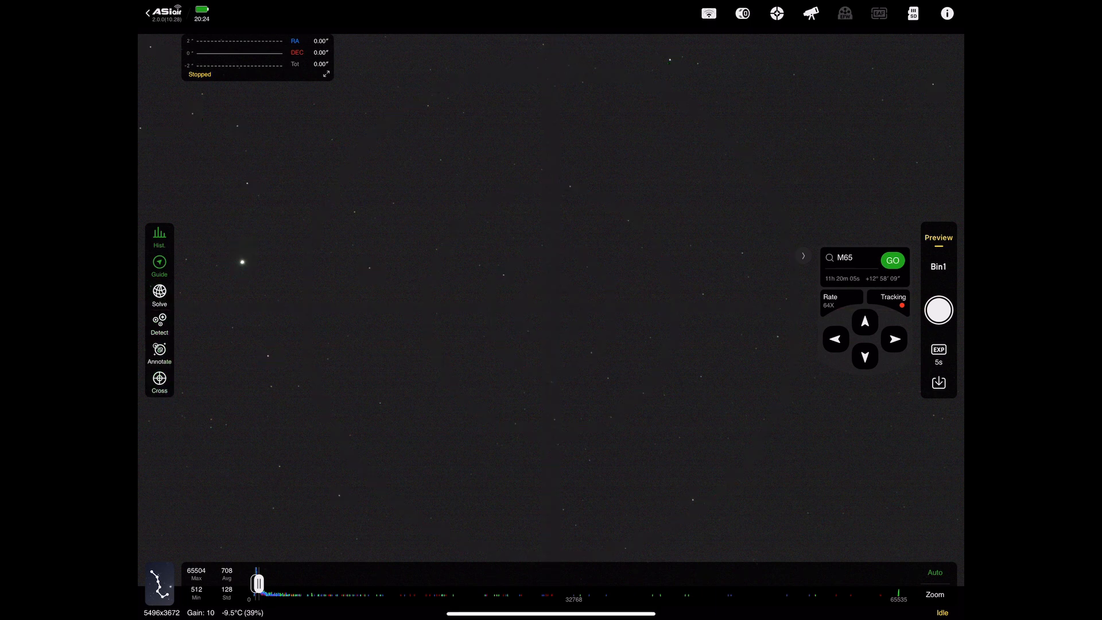
pyautogui.click(893, 301)
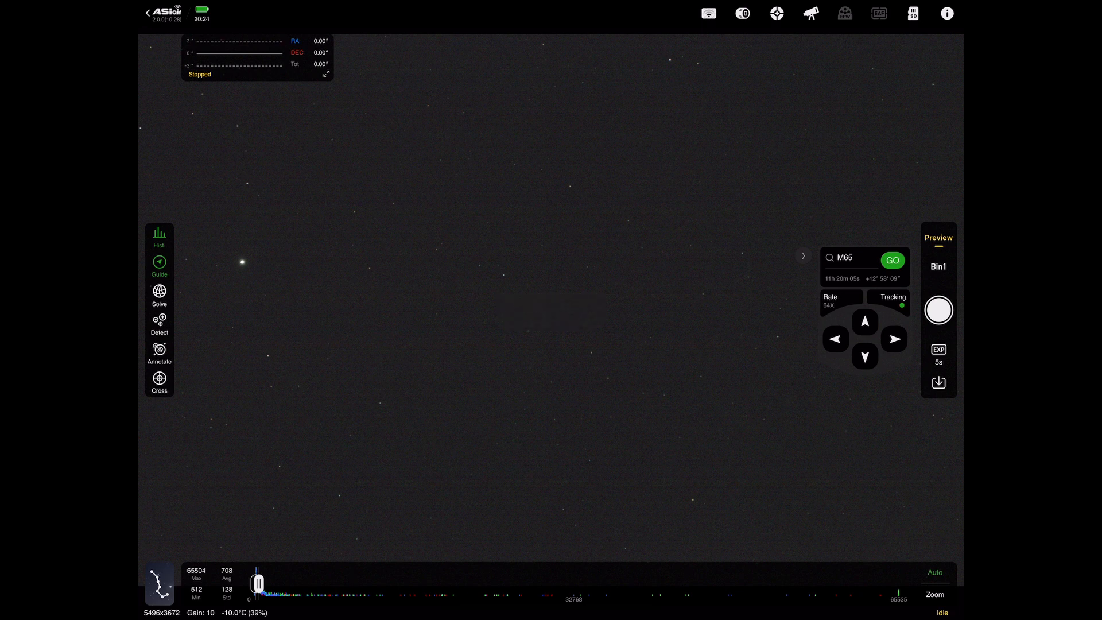
pyautogui.click(893, 300)
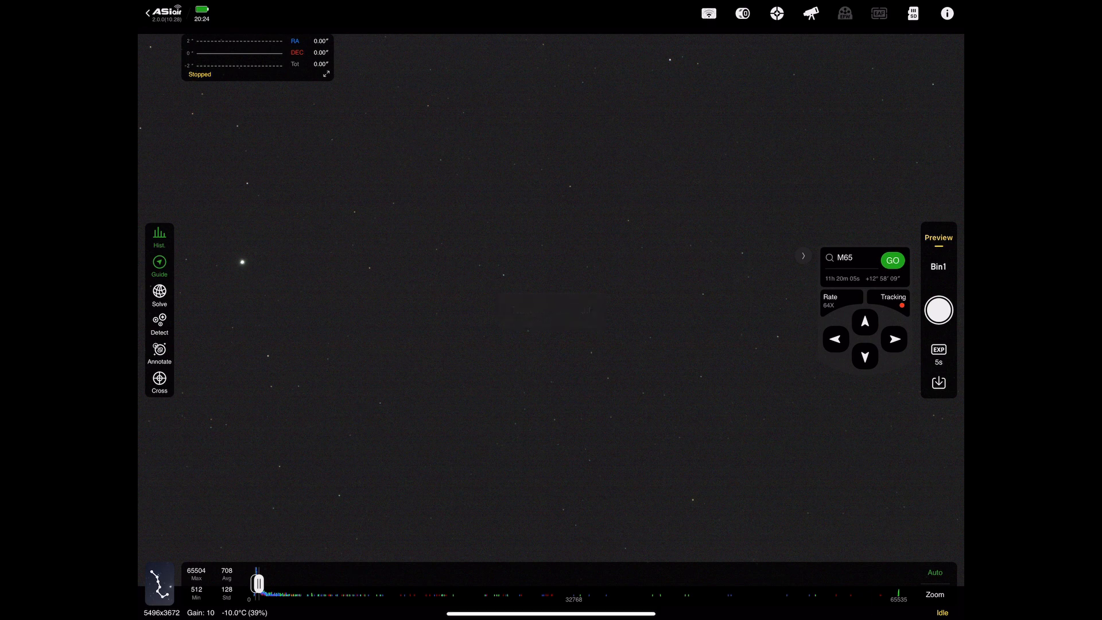
# Raise the manual slew rate to 700X and nudge the mount both ways
pyautogui.click(831, 301)
pyautogui.moveTo(803, 349); pyautogui.dragTo(803, 277)
pyautogui.click(836, 339)
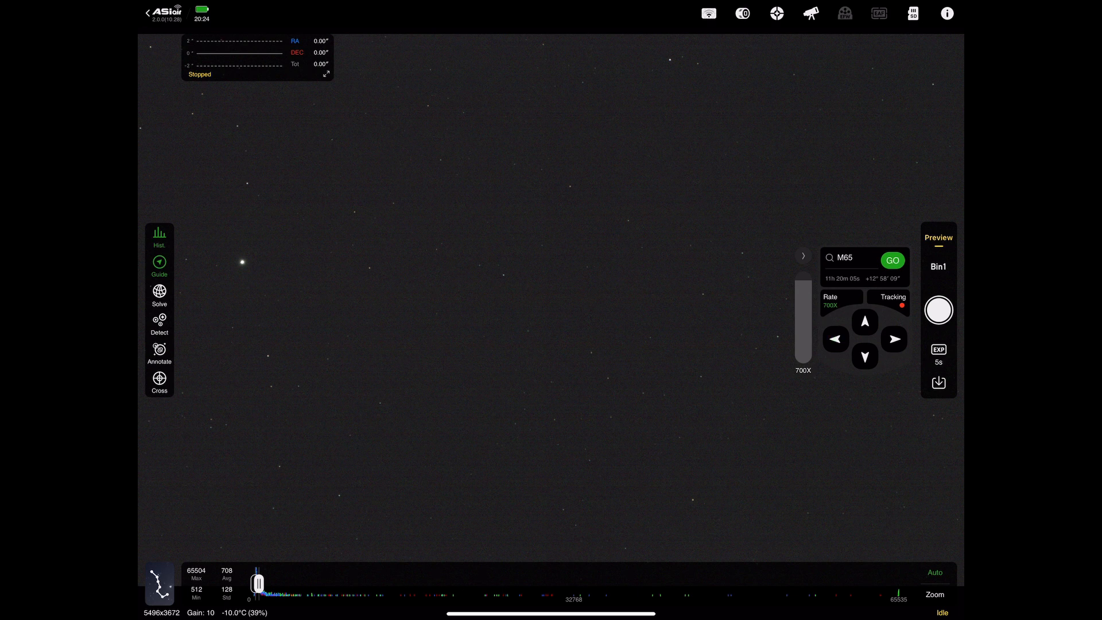
pyautogui.click(895, 338)
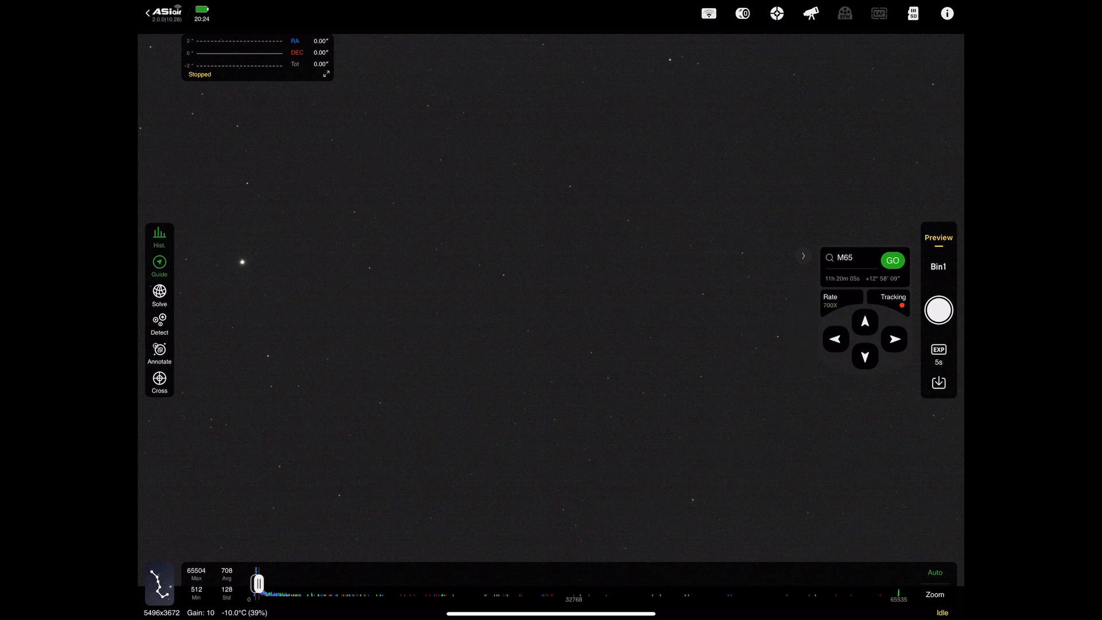
pyautogui.click(840, 301)
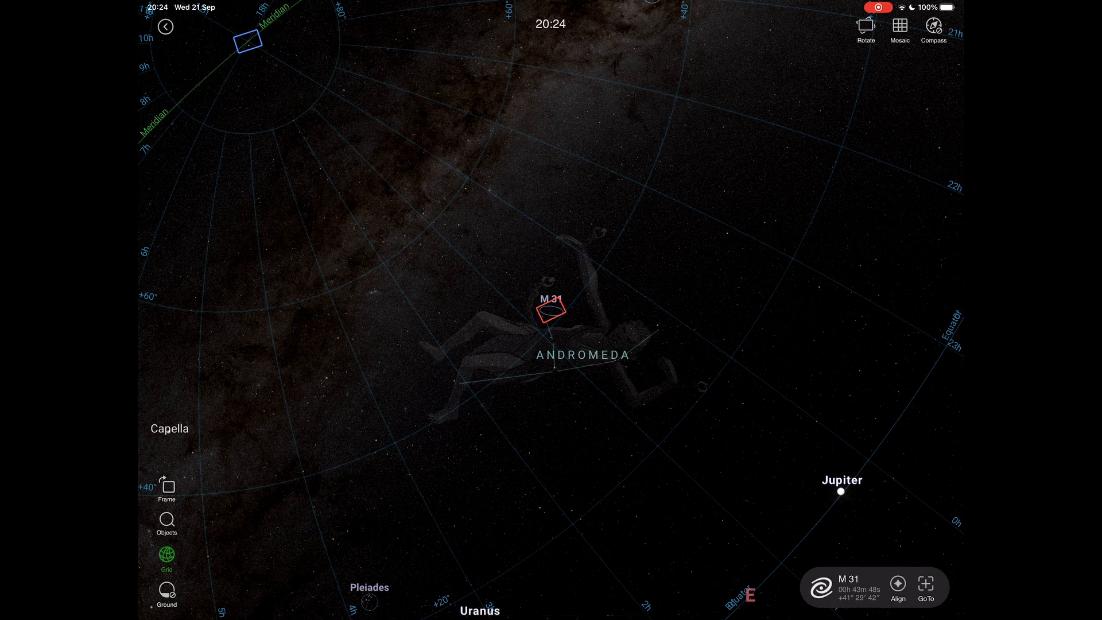
# Slew to M31 and start a mosaic four panes wide around it
pyautogui.click(926, 584)
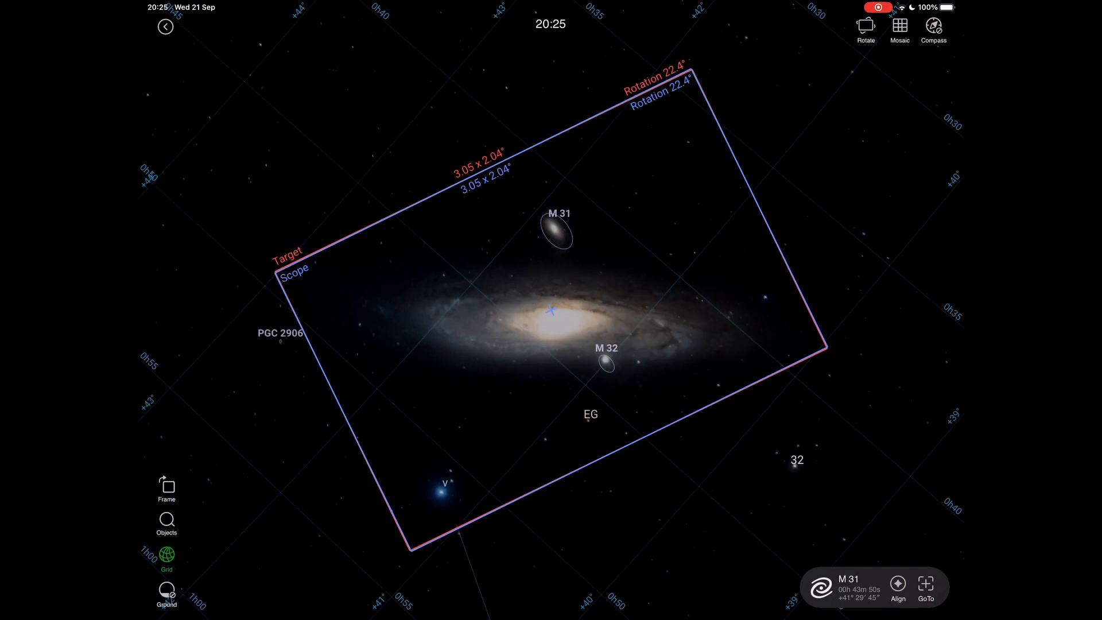
pyautogui.click(900, 26)
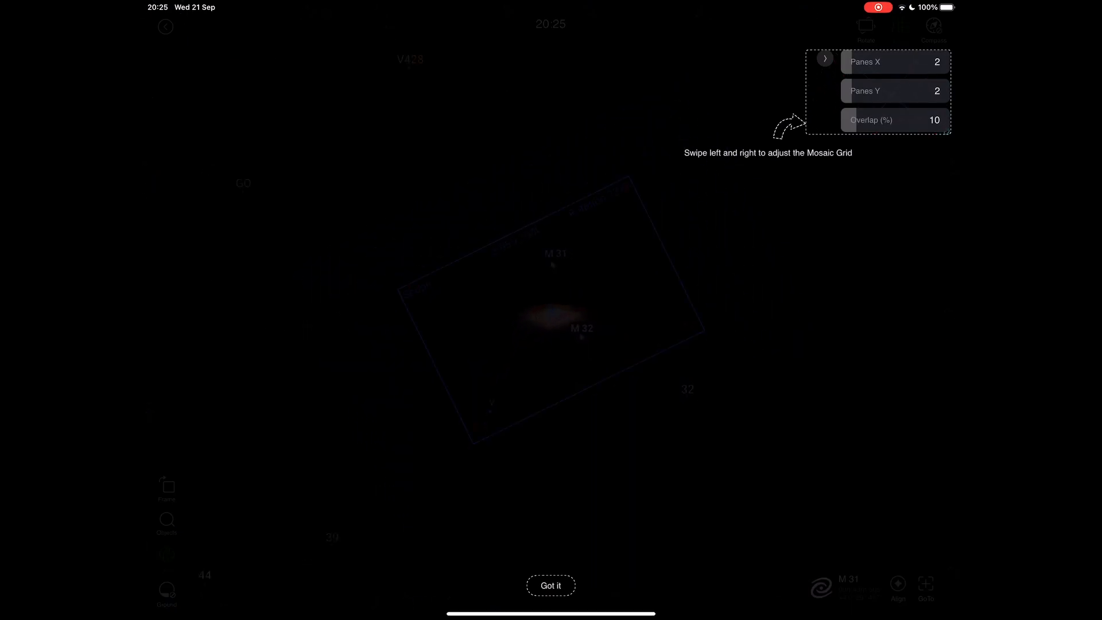
pyautogui.click(550, 586)
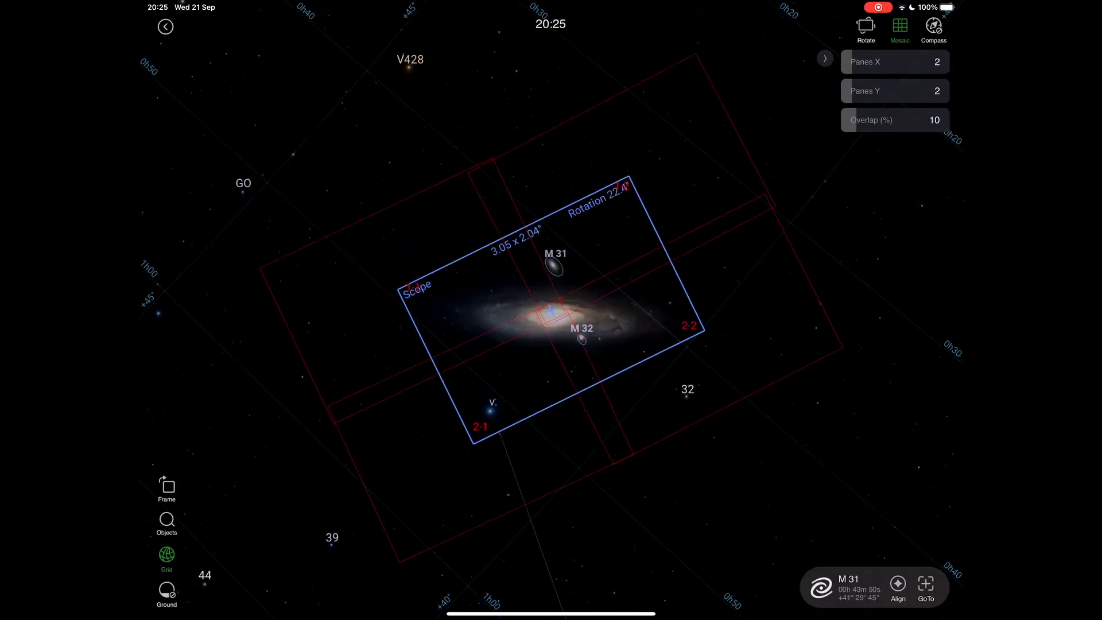
pyautogui.scroll(-5, 551, 311)
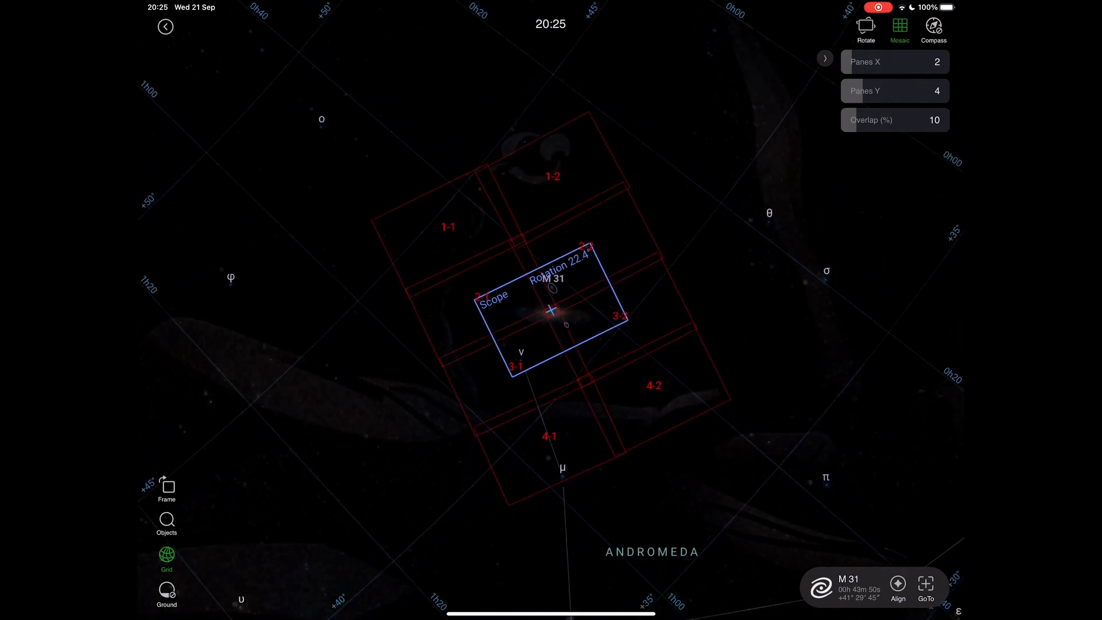
pyautogui.moveTo(853, 62); pyautogui.dragTo(914, 61)
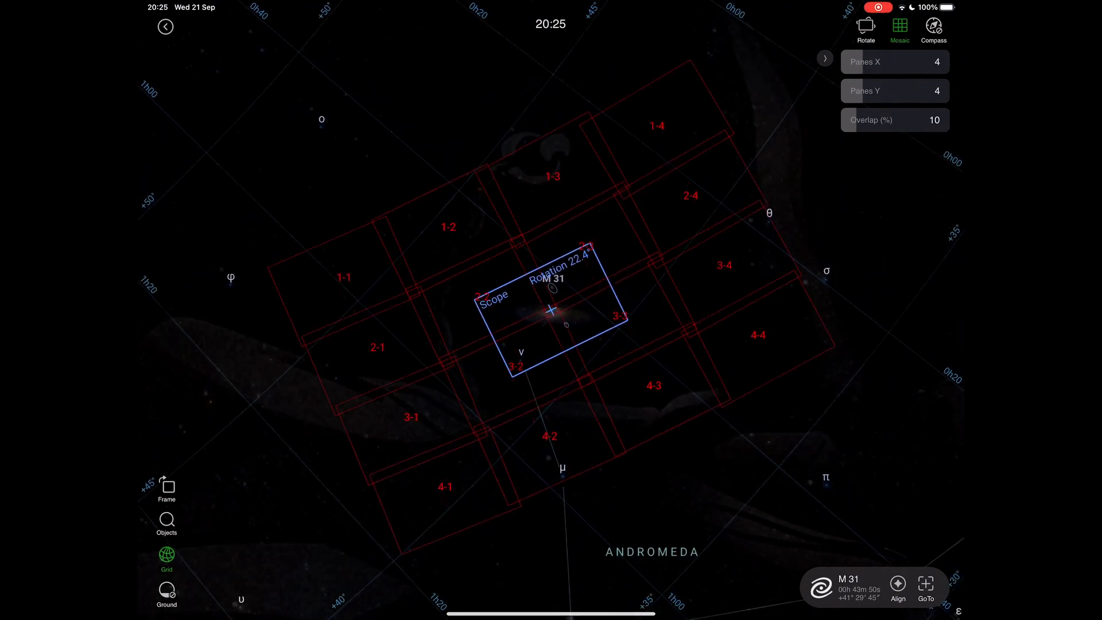
# Try 20% overlap, return to 10%, and extend the rotated grid to four by eight
pyautogui.moveTo(859, 119); pyautogui.dragTo(896, 120)
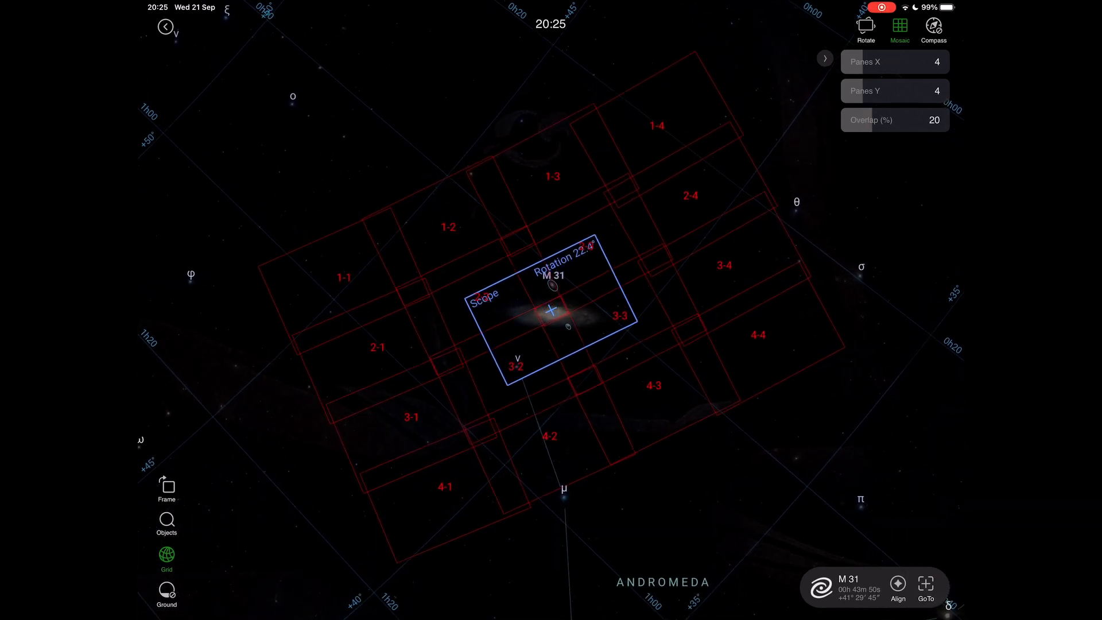
pyautogui.moveTo(896, 120); pyautogui.dragTo(860, 120)
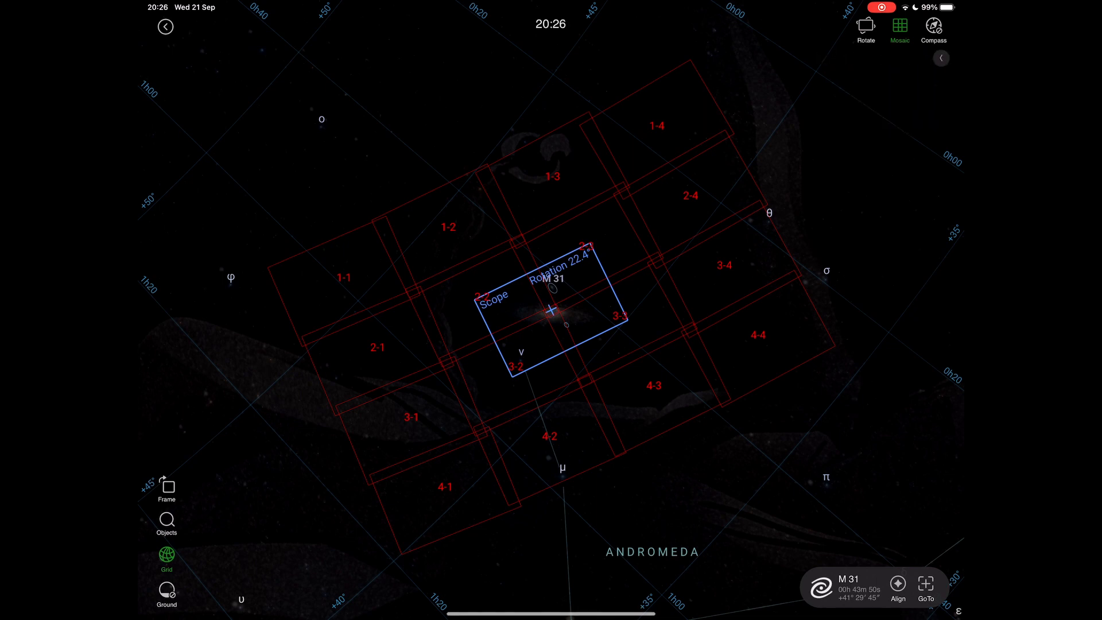
pyautogui.click(825, 57)
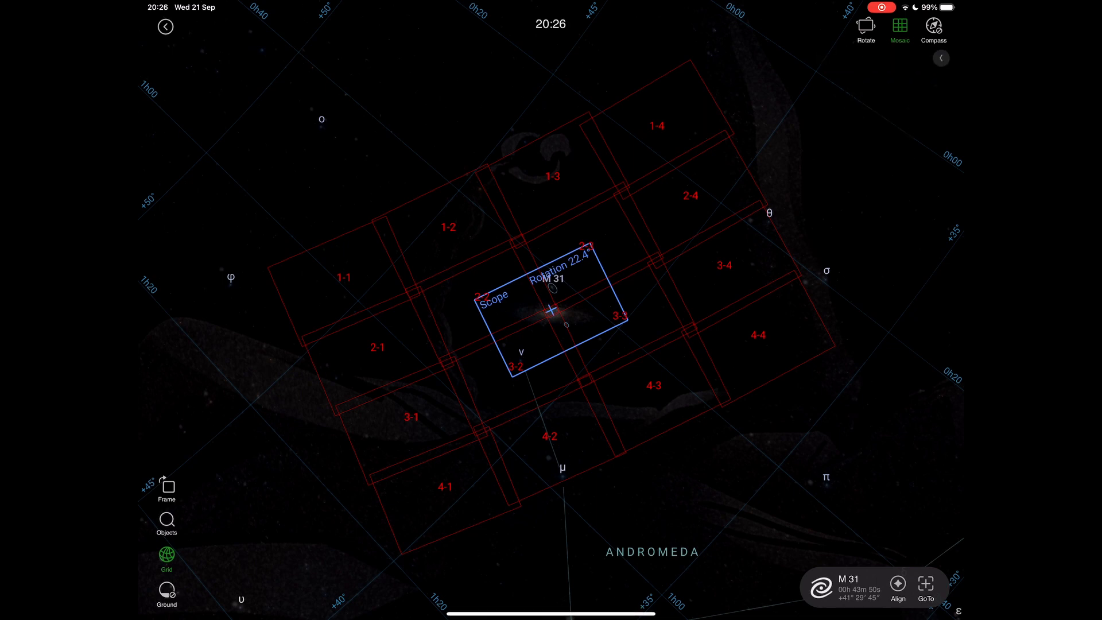
pyautogui.click(866, 30)
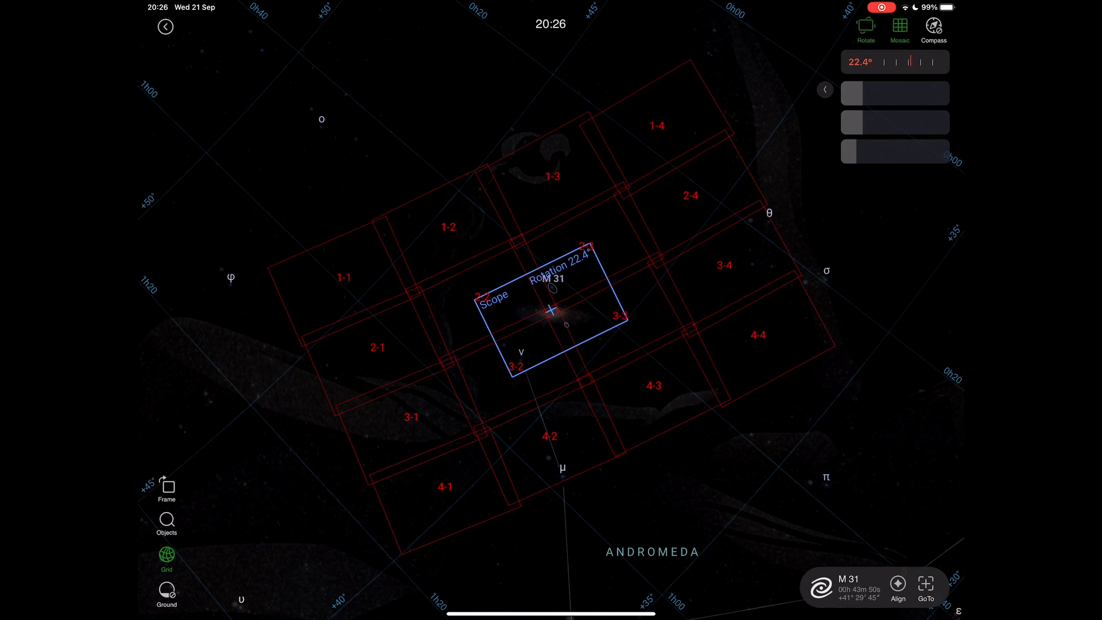
pyautogui.moveTo(851, 93)
pyautogui.mouseDown()
pyautogui.moveTo(870, 93)
pyautogui.moveTo(856, 93)
pyautogui.mouseUp()
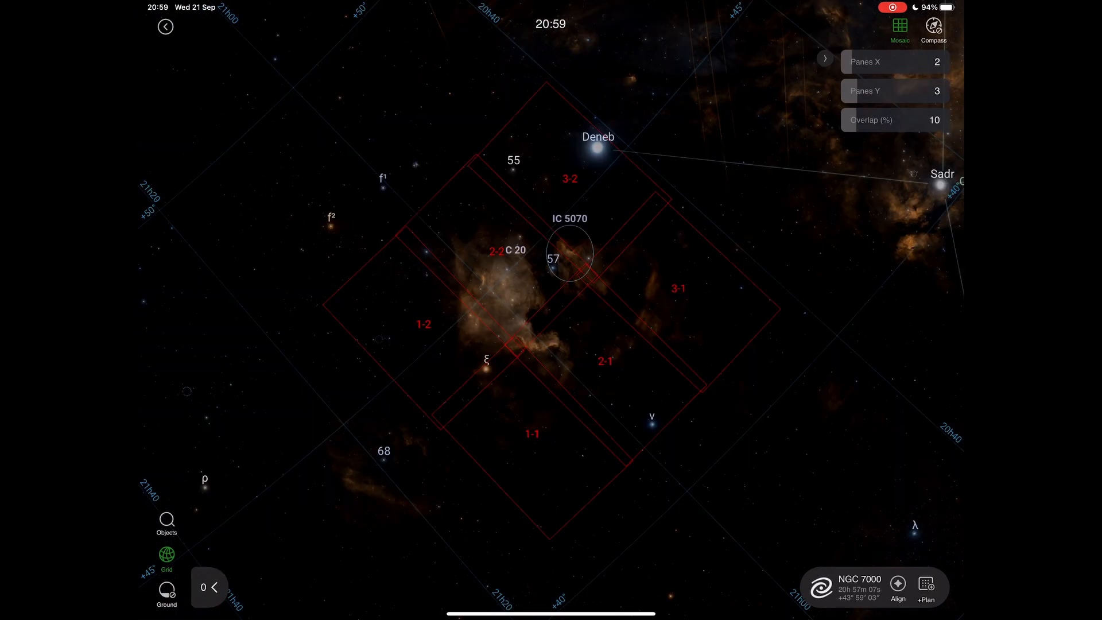
# Add the NGC 7000 mosaic panes to the plan and return to the imaging screen
pyautogui.click(925, 589)
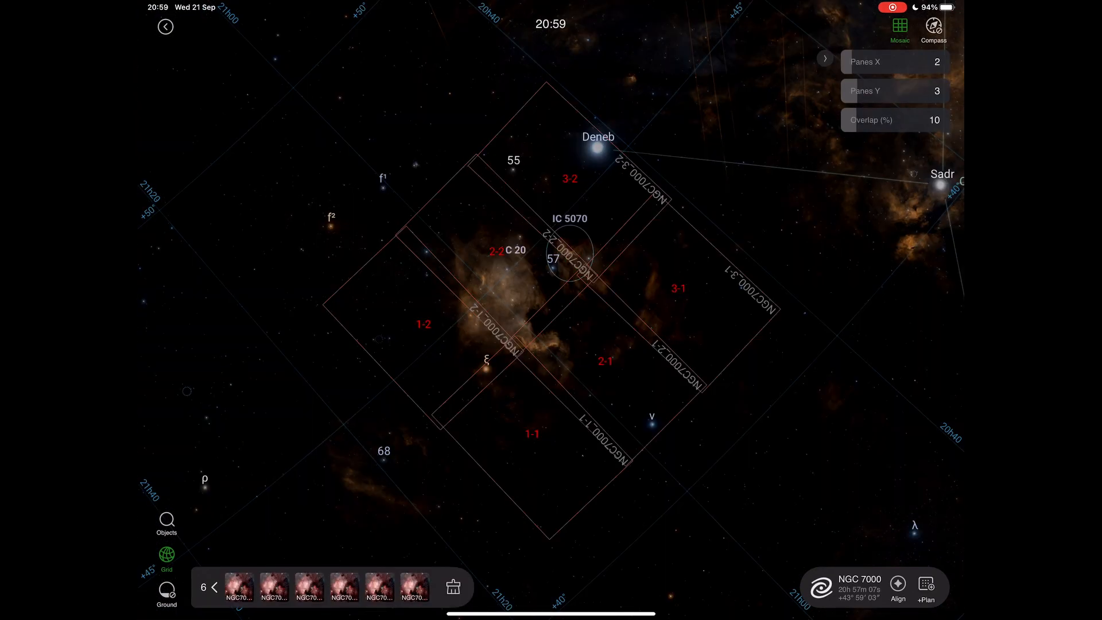
pyautogui.moveTo(551, 344); pyautogui.dragTo(565, 215)
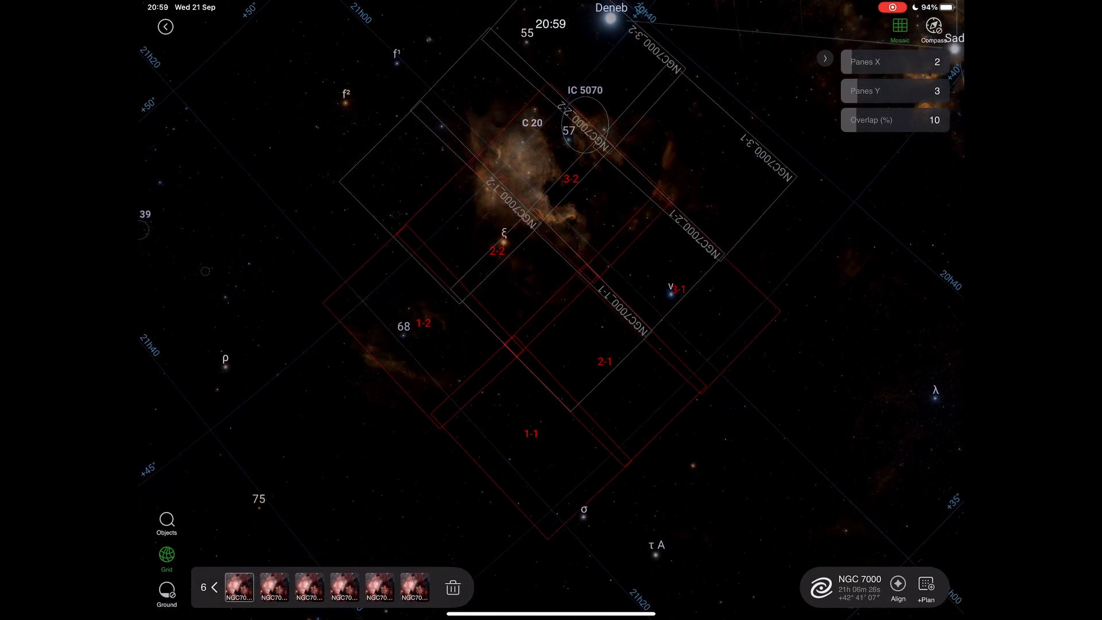
pyautogui.moveTo(517, 173)
pyautogui.mouseDown()
pyautogui.moveTo(620, 284)
pyautogui.moveTo(534, 258)
pyautogui.moveTo(552, 383)
pyautogui.mouseUp()
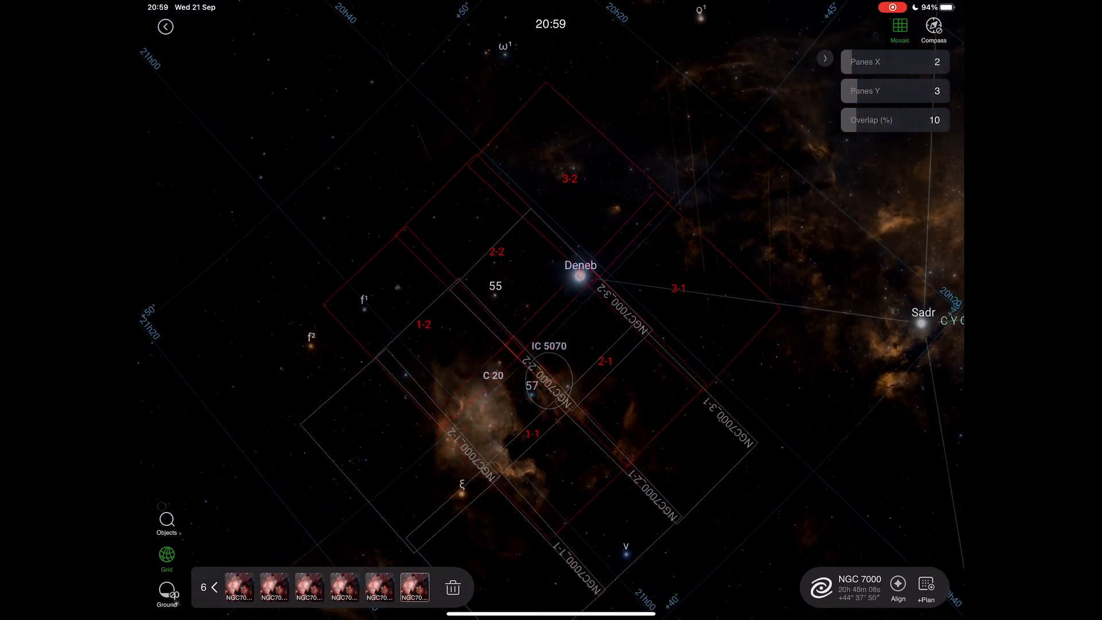
pyautogui.moveTo(551, 345); pyautogui.dragTo(552, 280)
pyautogui.click(215, 588)
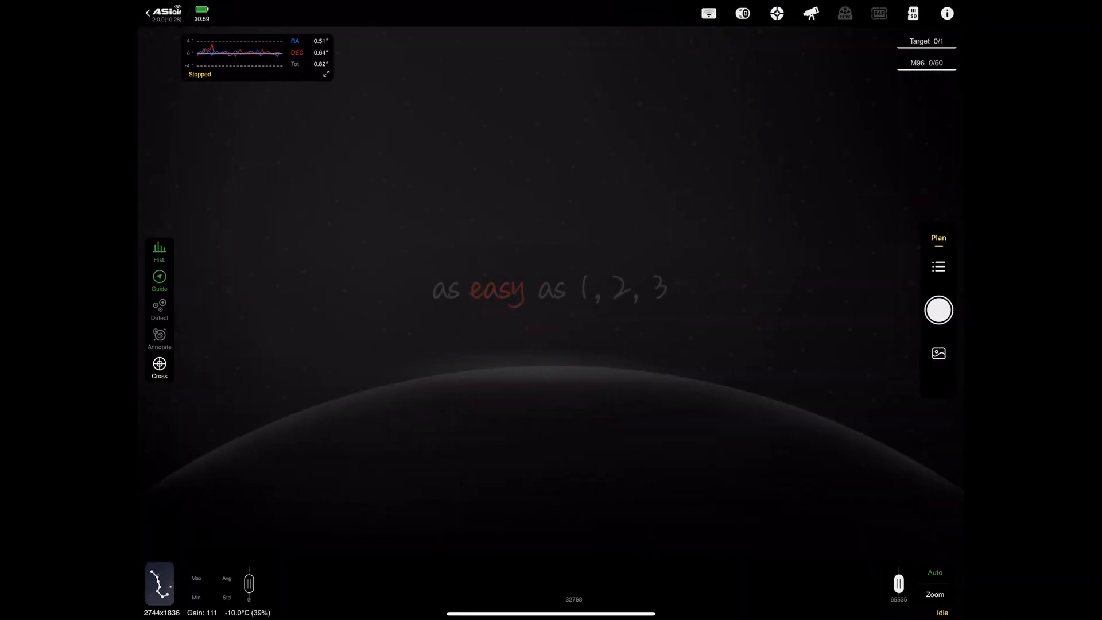
# Copy NGC7000_1-2's schedule to subsequent targets, then open the SD card files
pyautogui.click(938, 238)
pyautogui.hscroll(3, 551, 311)
pyautogui.hscroll(3, 551, 310)
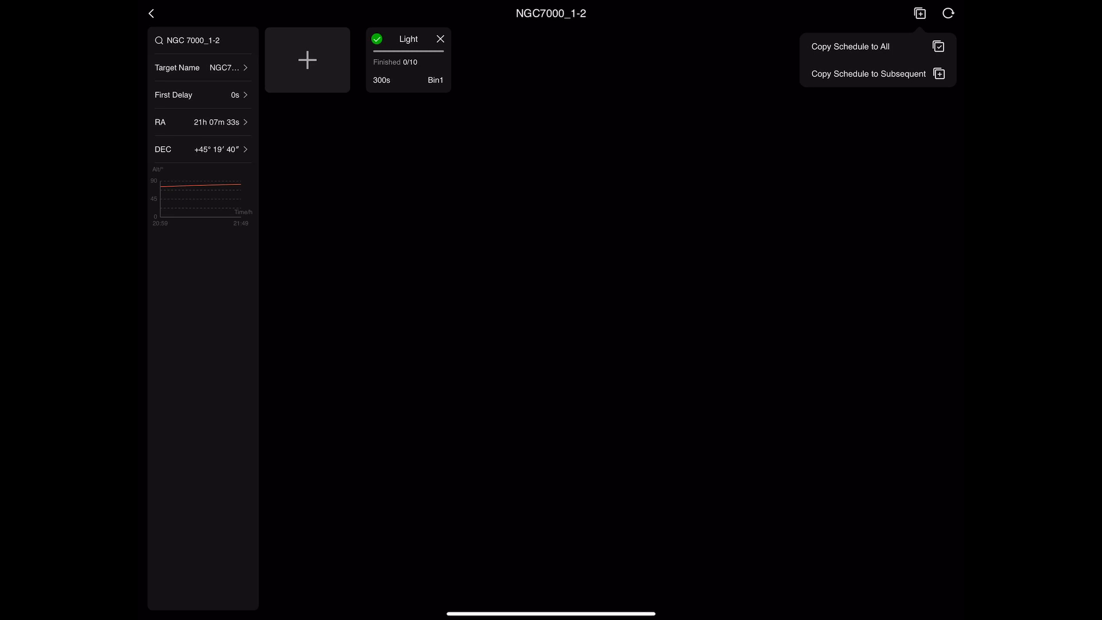
pyautogui.click(876, 74)
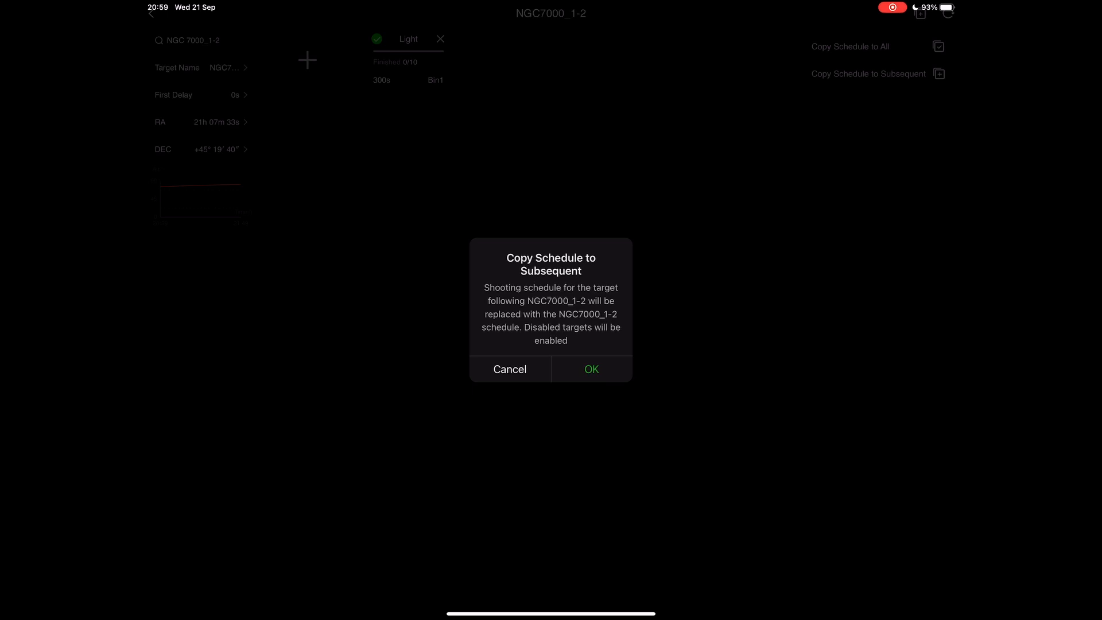
pyautogui.click(592, 369)
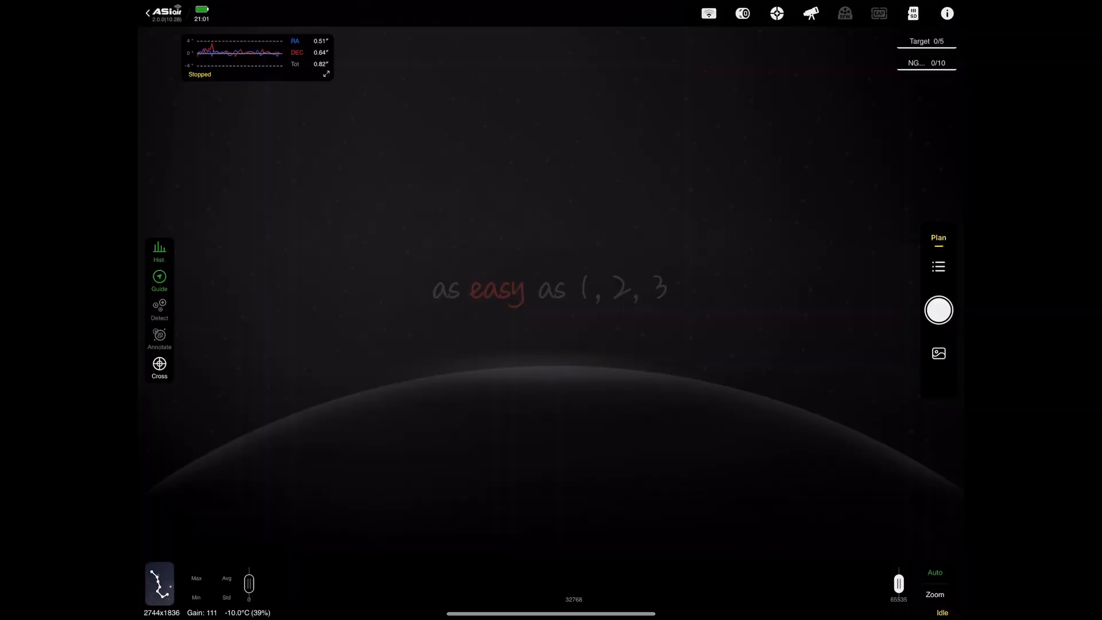
pyautogui.click(913, 13)
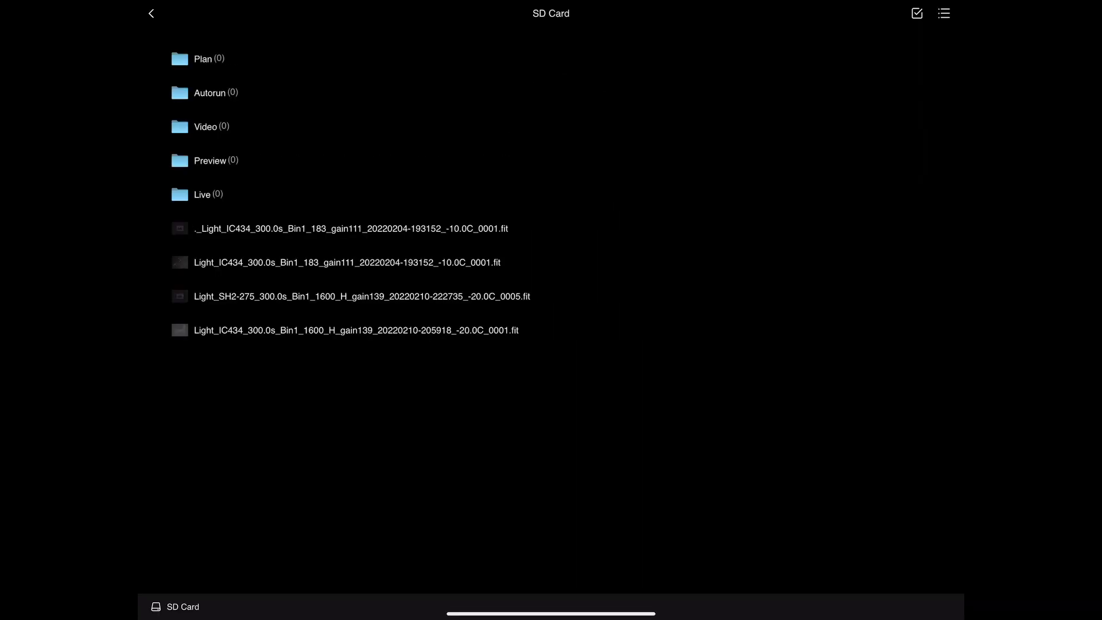
# Open the last IC434 light frame, measure its stars and try object annotation
pyautogui.click(356, 330)
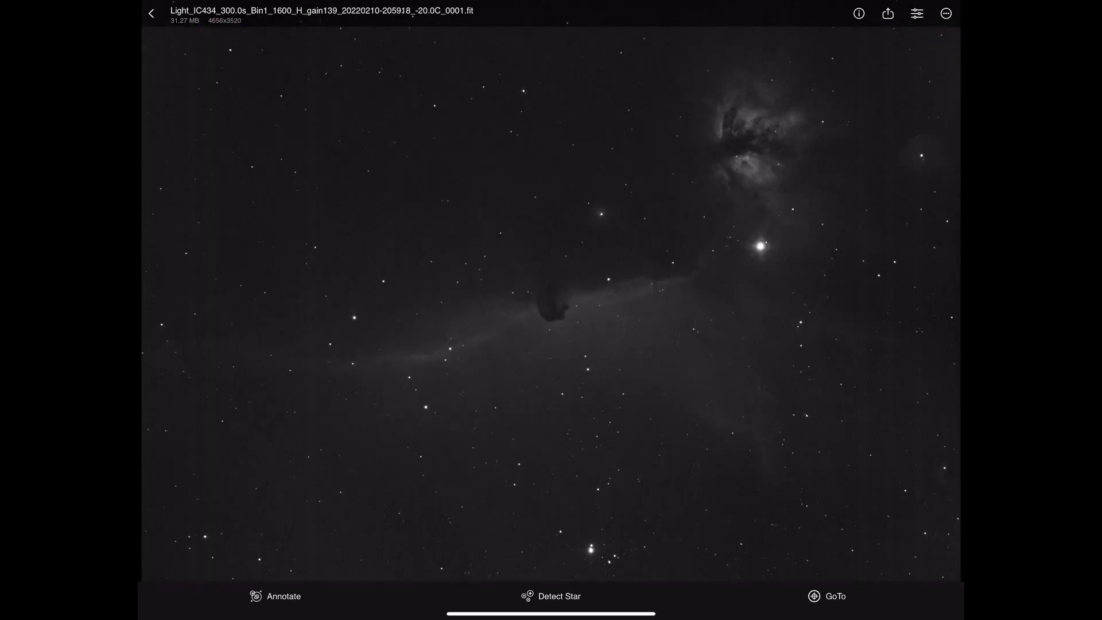
pyautogui.click(551, 596)
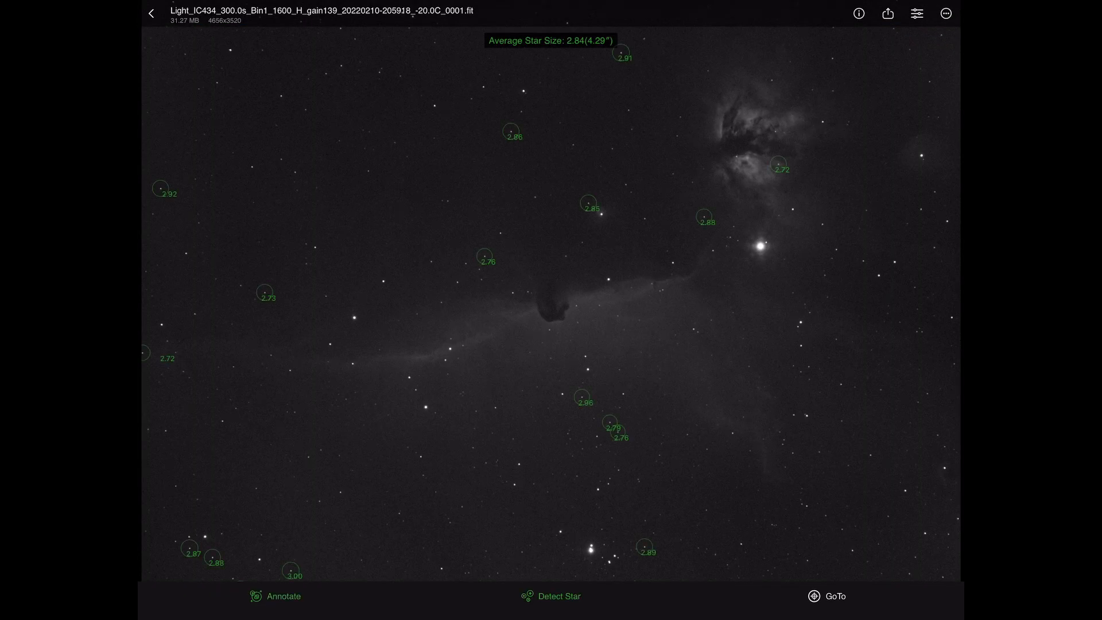
pyautogui.click(276, 597)
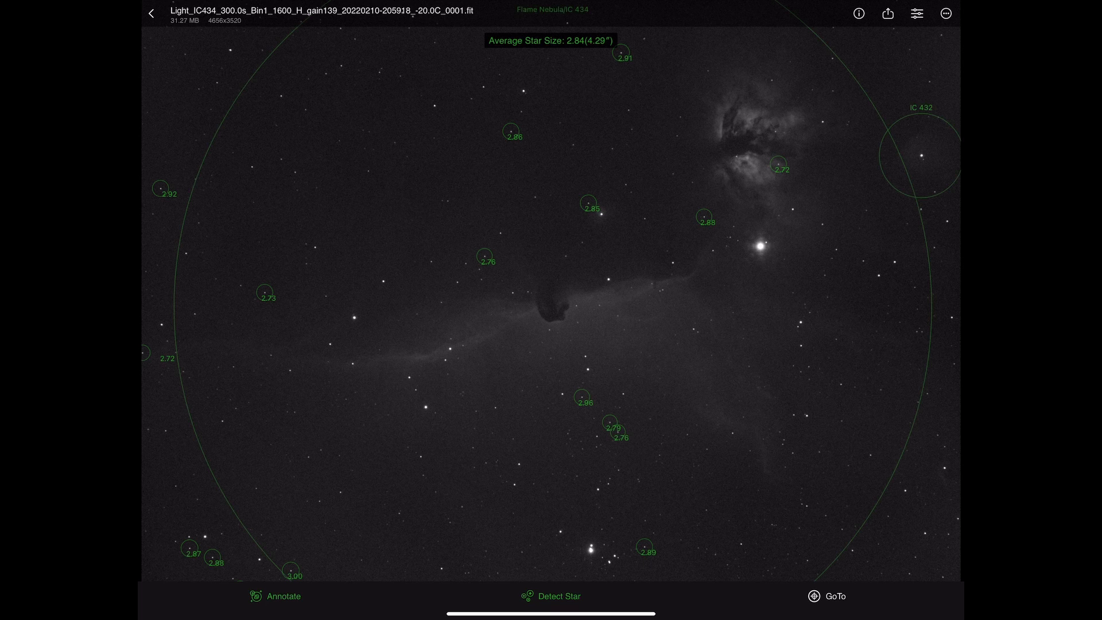
pyautogui.click(275, 596)
# Toggle the viewer controls, peek at sharing options, and show the centre coordinates
pyautogui.click(551, 310)
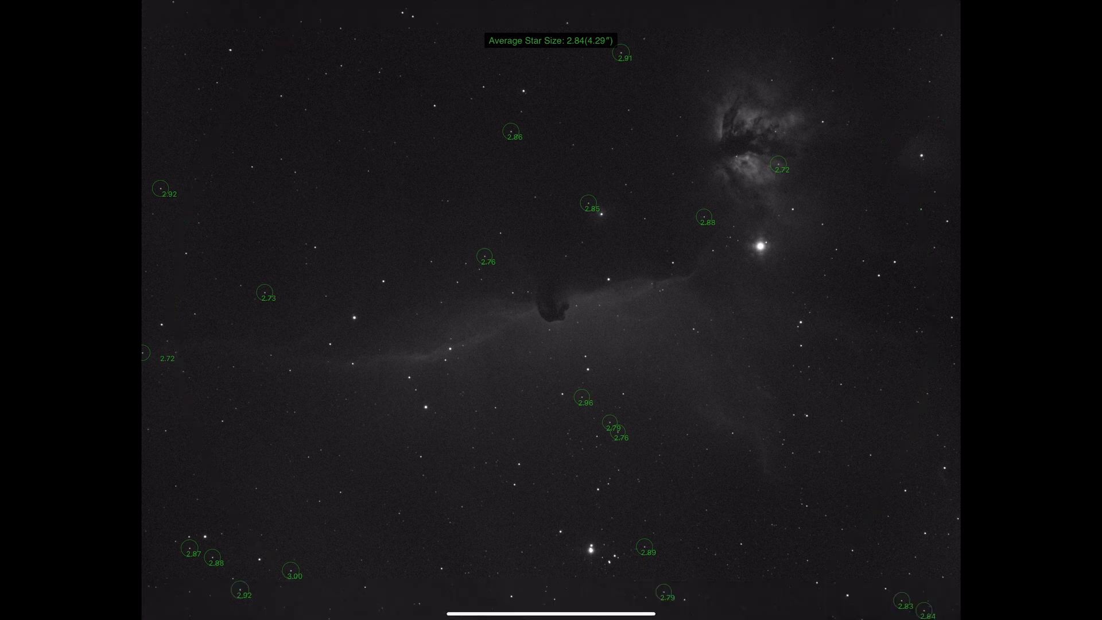
pyautogui.click(551, 310)
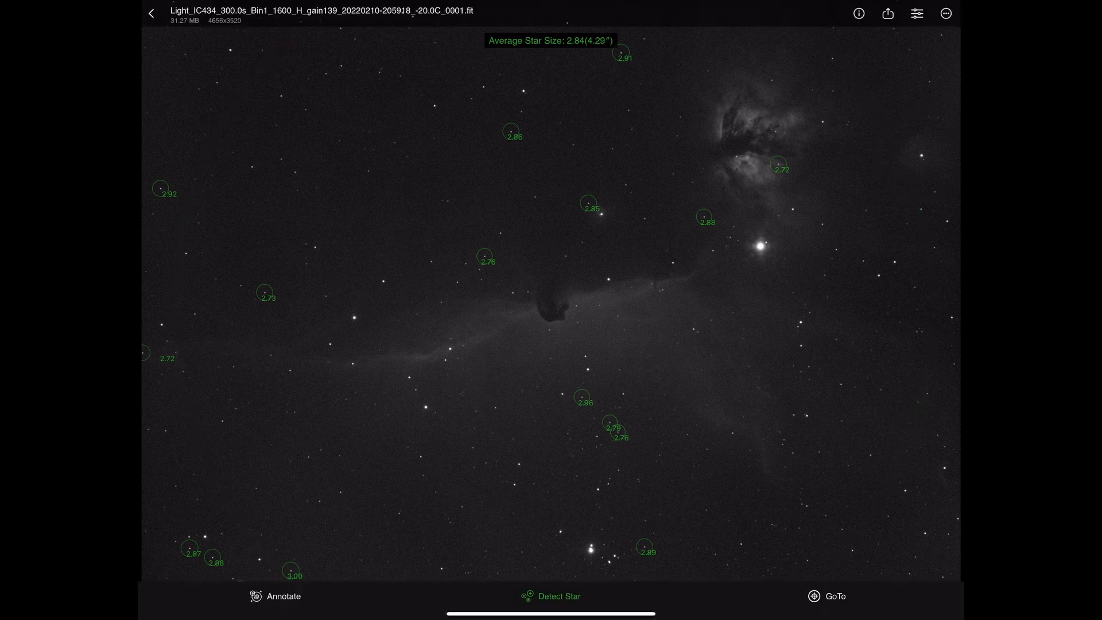
pyautogui.click(888, 13)
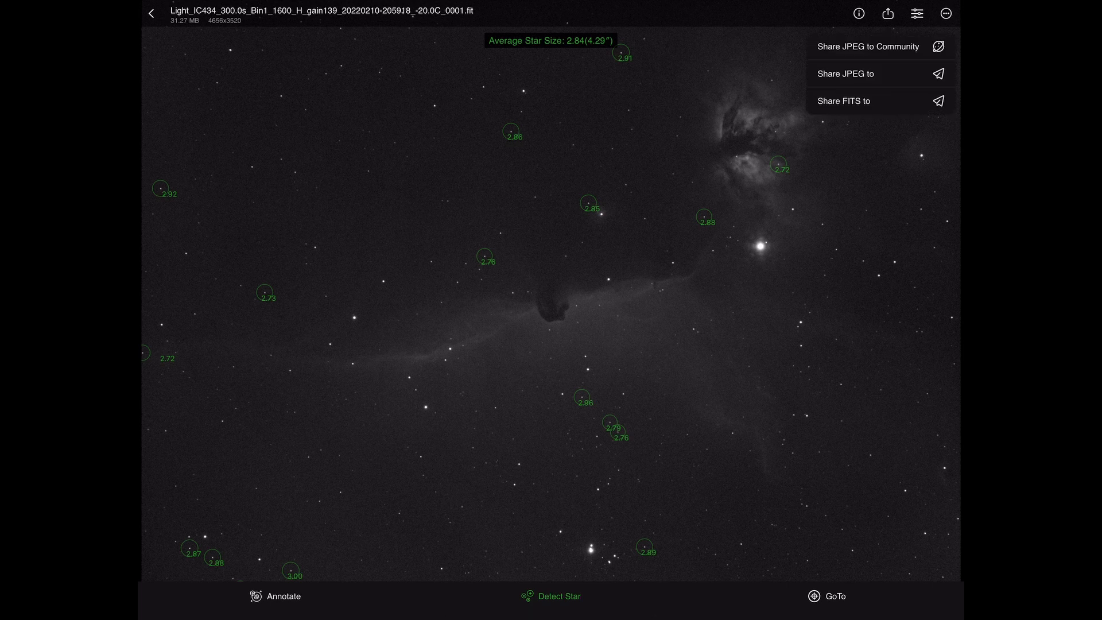
pyautogui.click(551, 310)
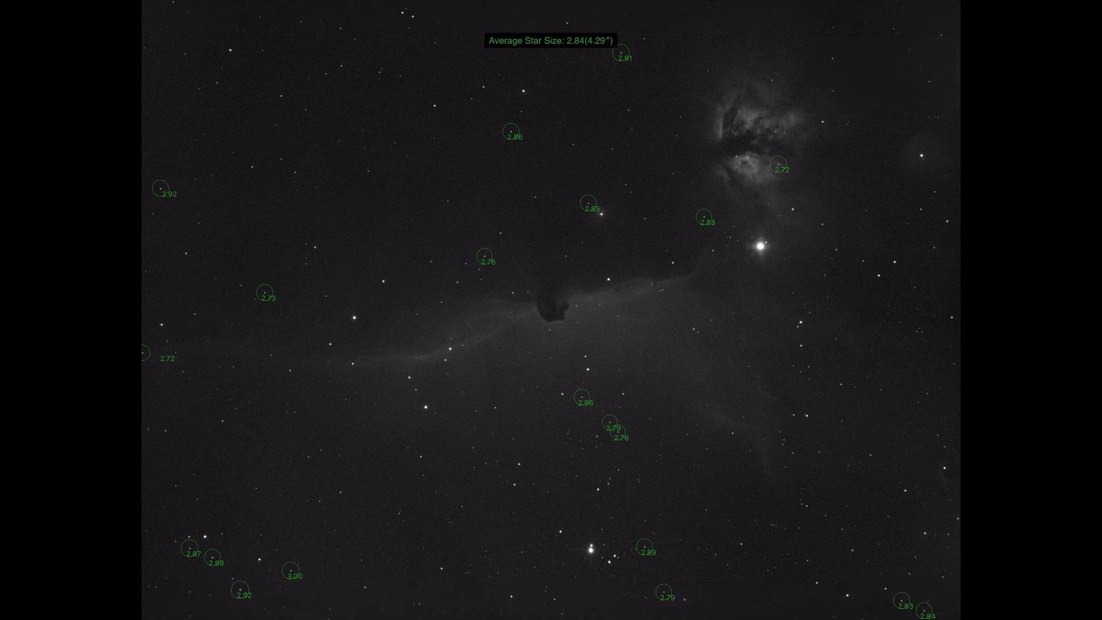
pyautogui.click(859, 14)
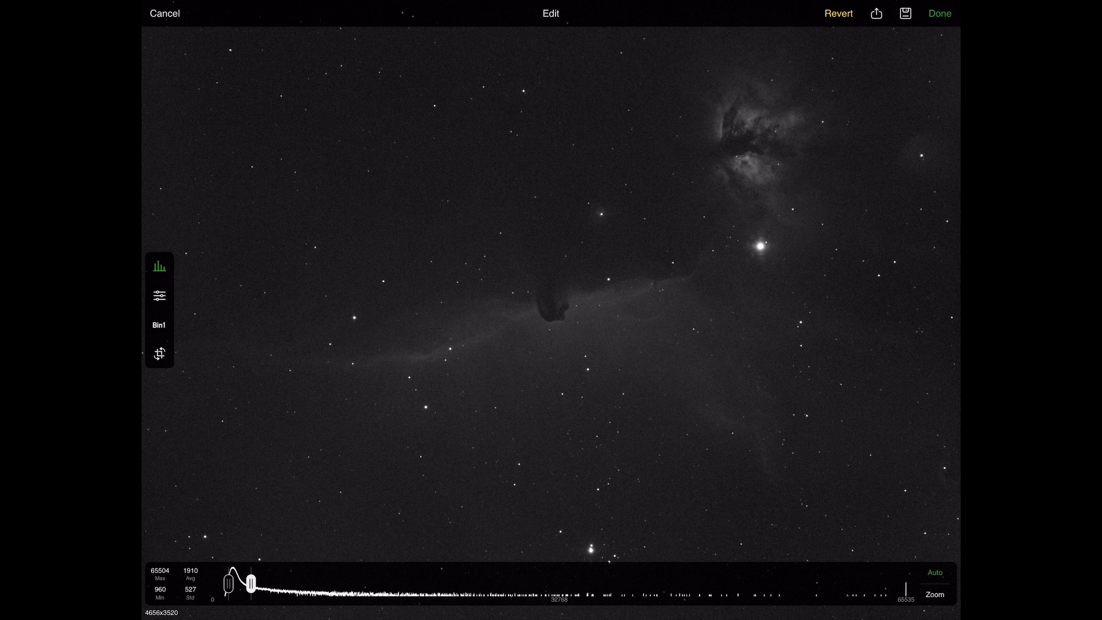
# Cycle the adjustments to Invert, turn the image negative and back
pyautogui.click(160, 296)
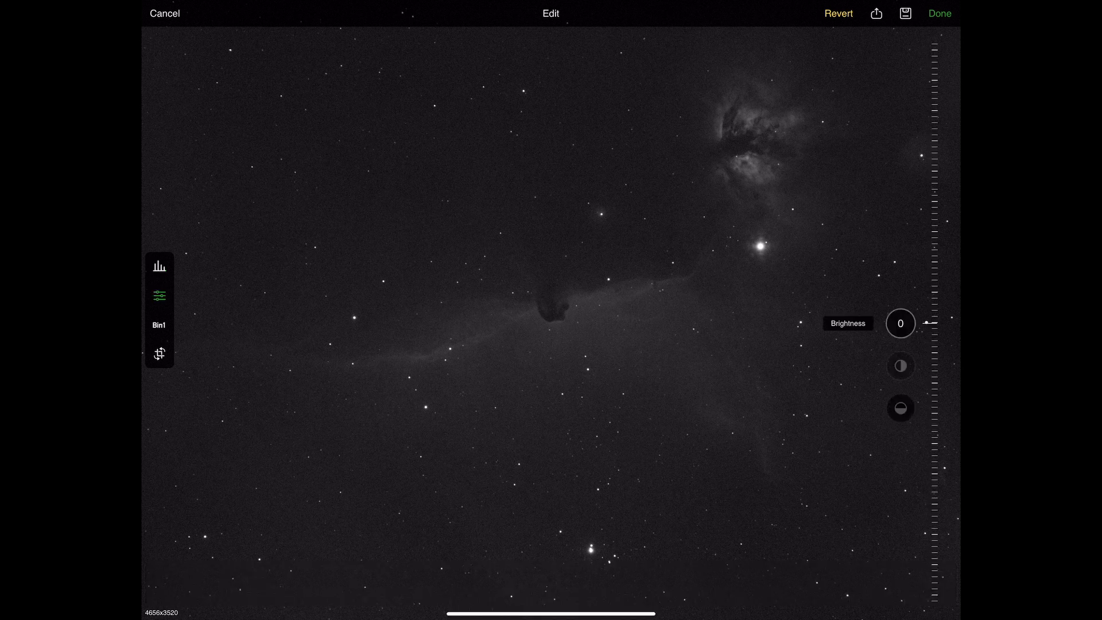
pyautogui.click(551, 310)
pyautogui.click(551, 310)
pyautogui.click(900, 365)
pyautogui.click(901, 366)
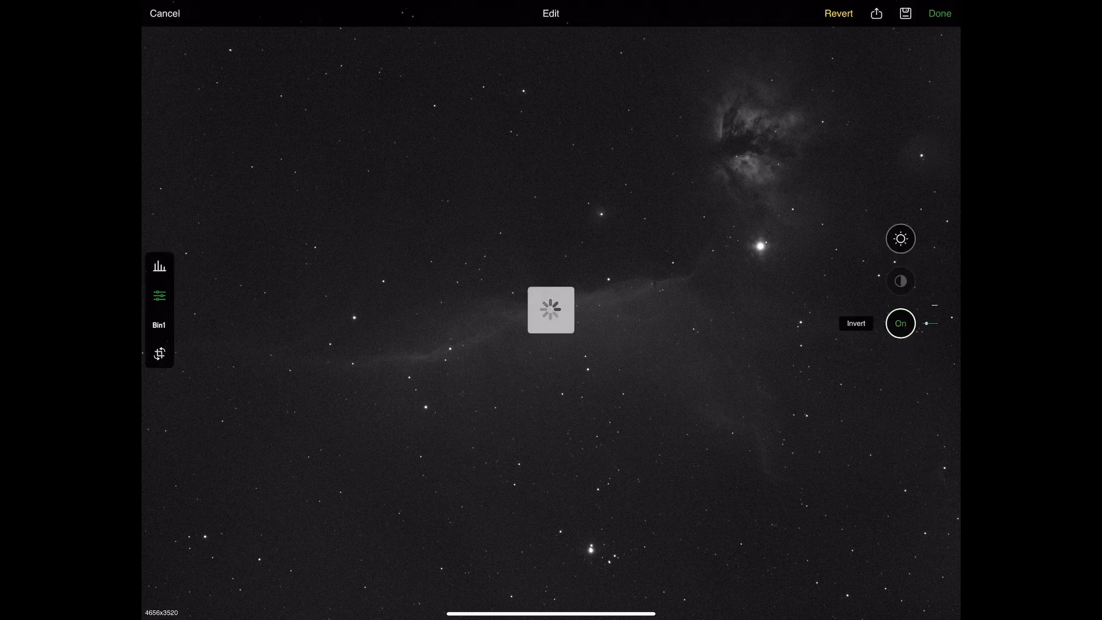
pyautogui.click(901, 324)
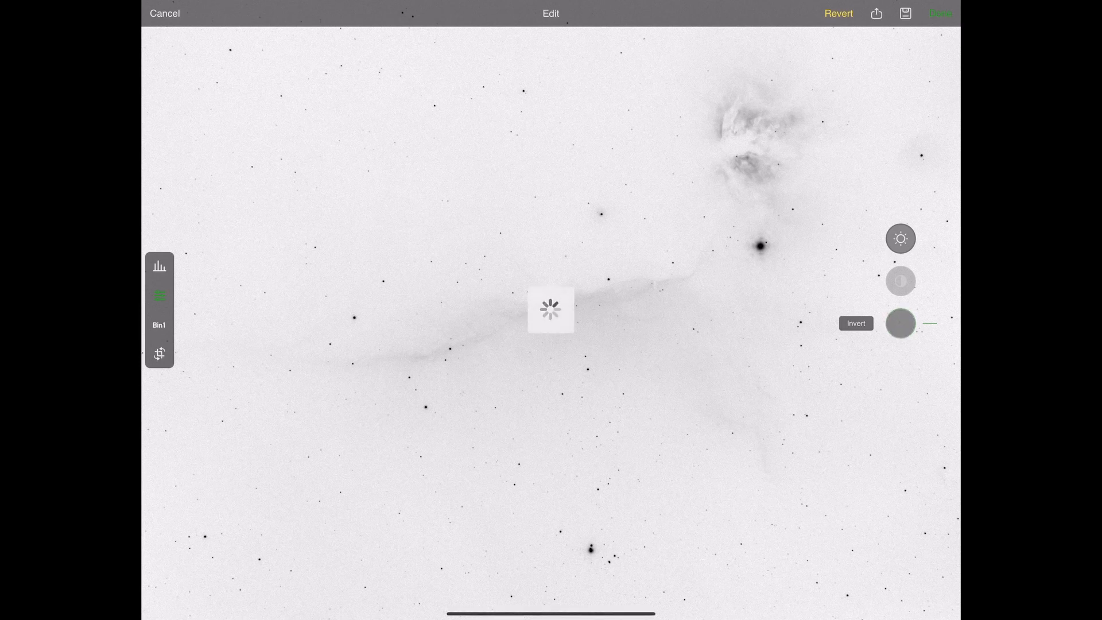
pyautogui.click(901, 323)
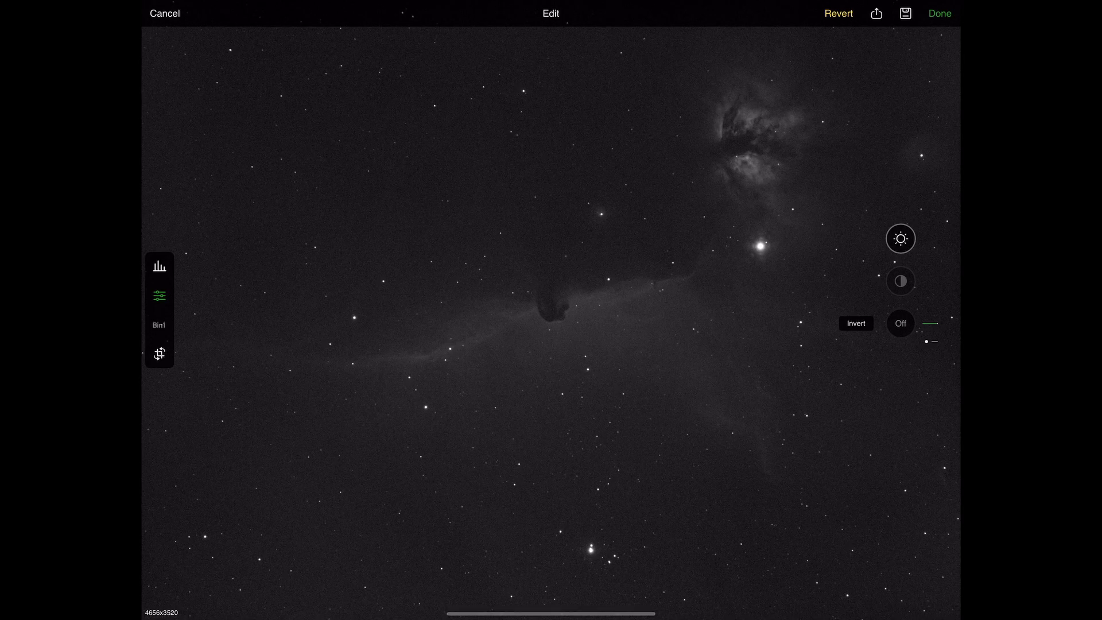
# Look at the binning options, then leave the editor to the Quit Edit prompt
pyautogui.click(159, 324)
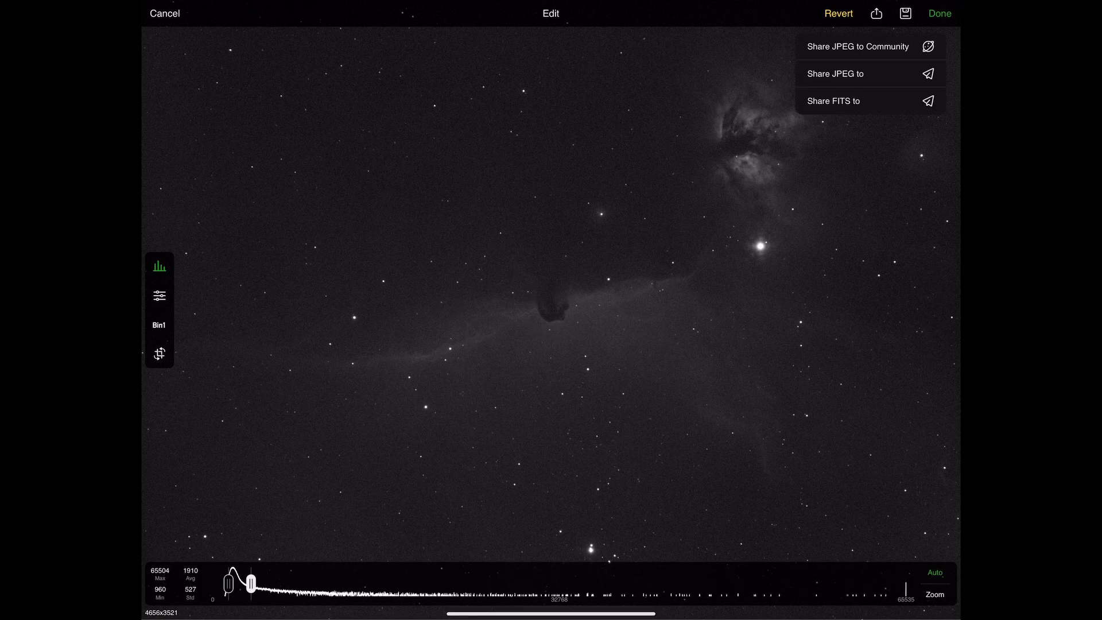
pyautogui.click(940, 13)
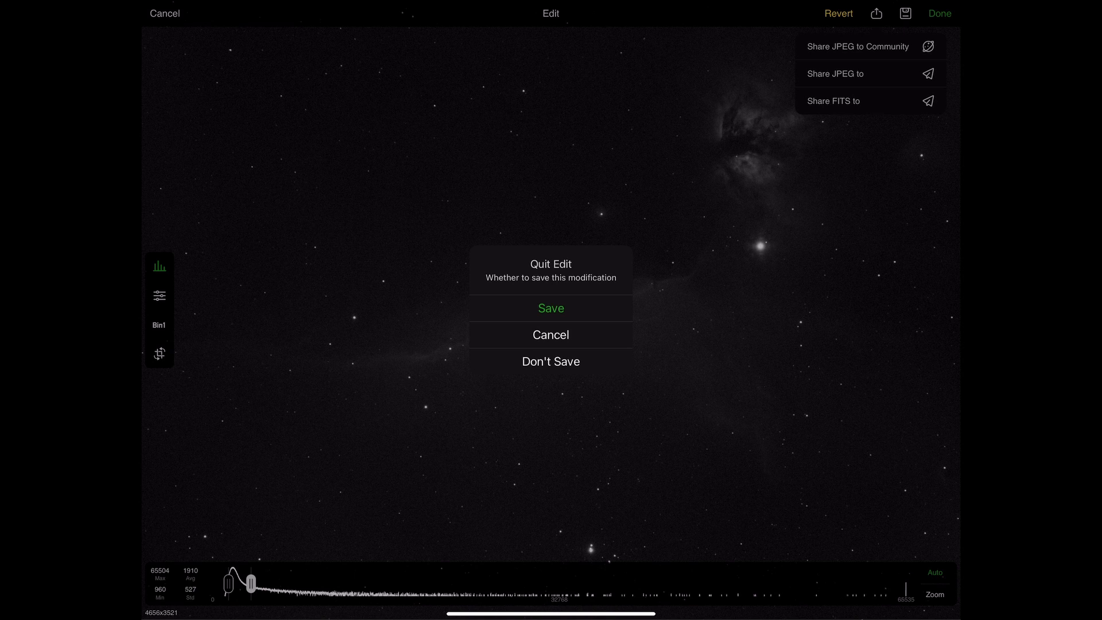
# Quit editing and return to the SD card file list in grid view
pyautogui.click(551, 307)
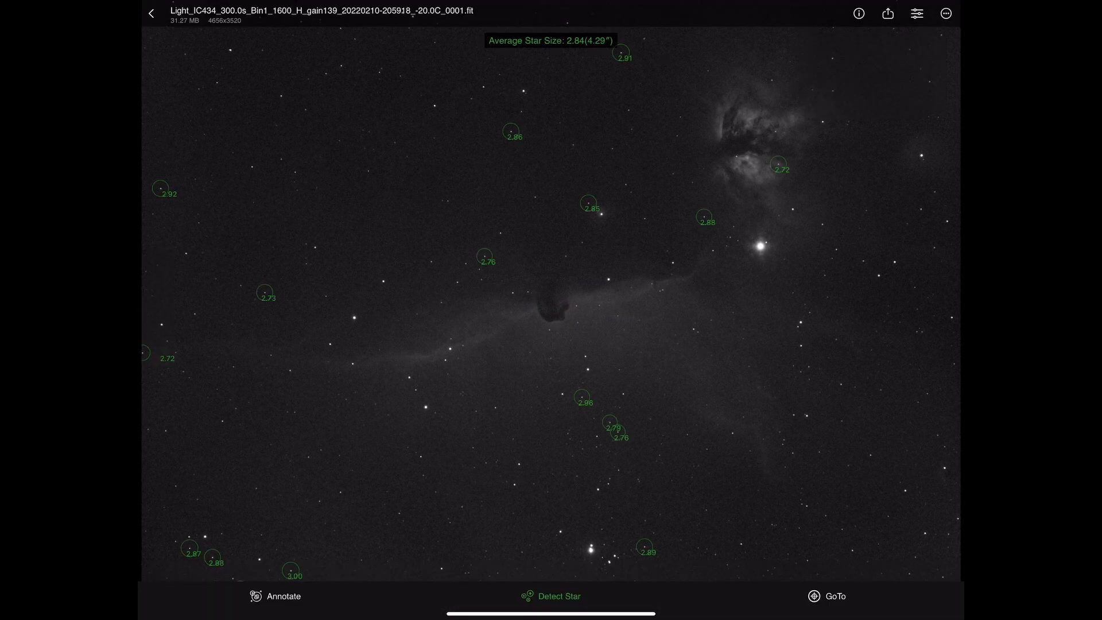
pyautogui.click(151, 13)
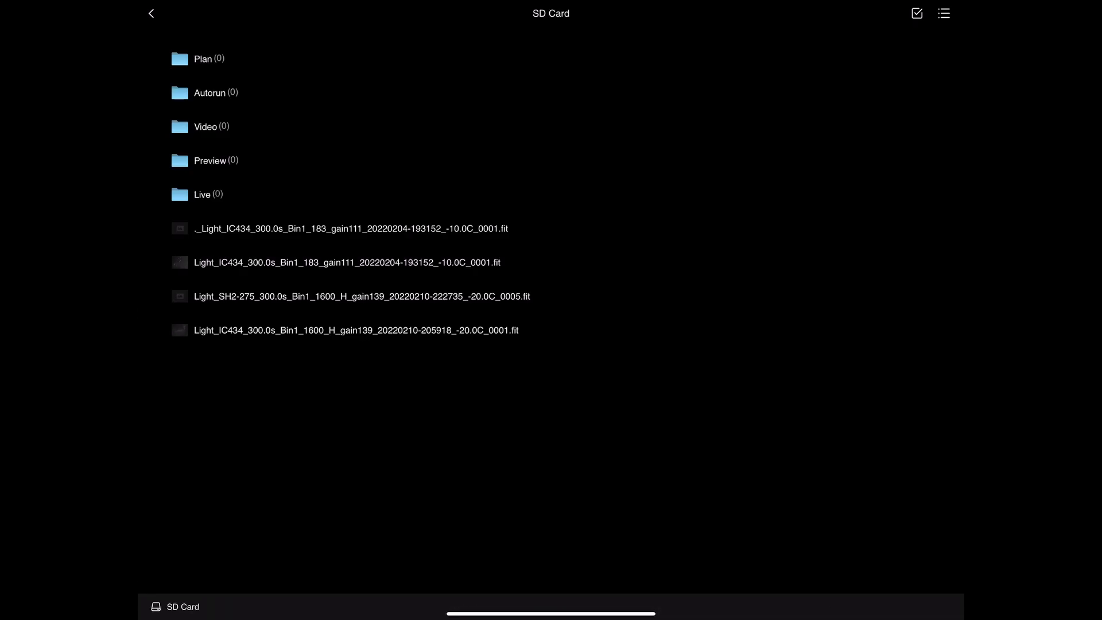
pyautogui.click(944, 13)
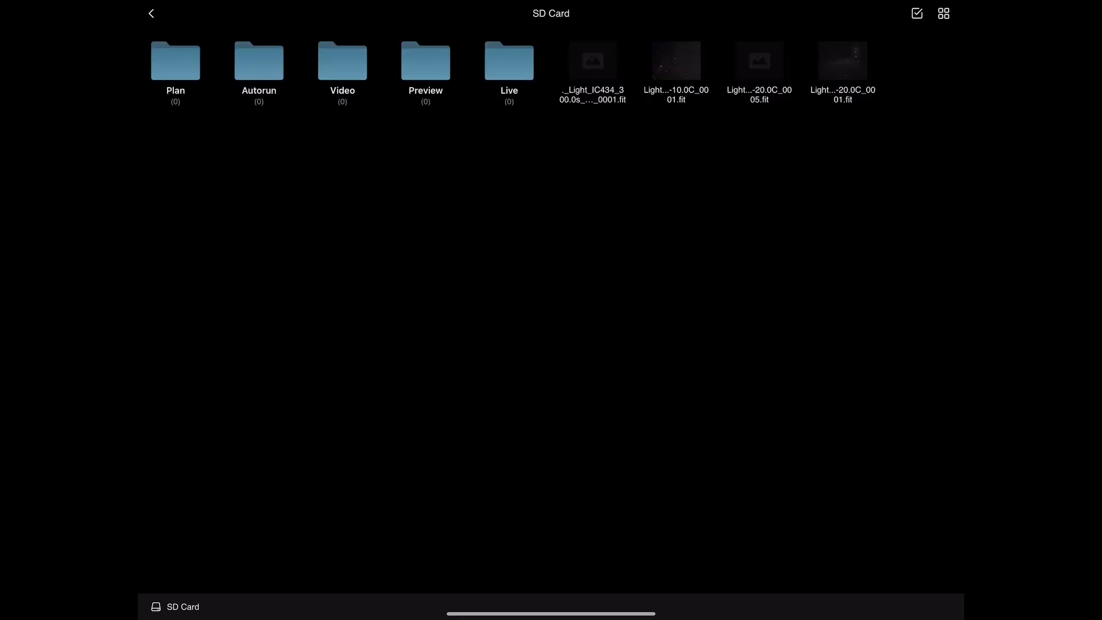
# Select two light frames, cancel the selection, and go back to Files Manager
pyautogui.click(918, 13)
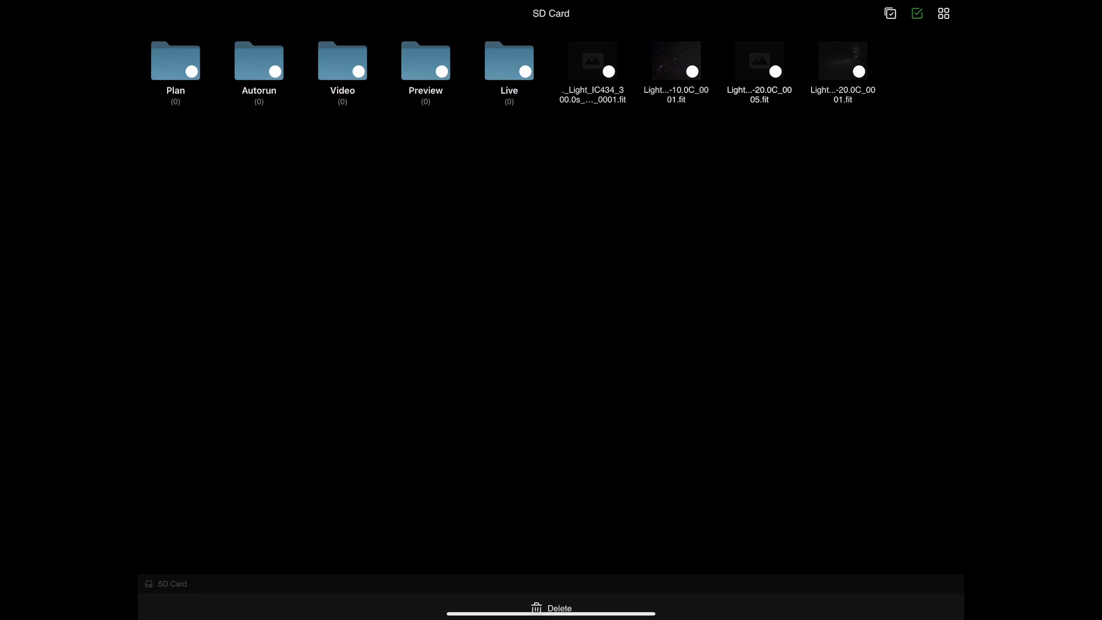
pyautogui.click(758, 72)
pyautogui.click(675, 71)
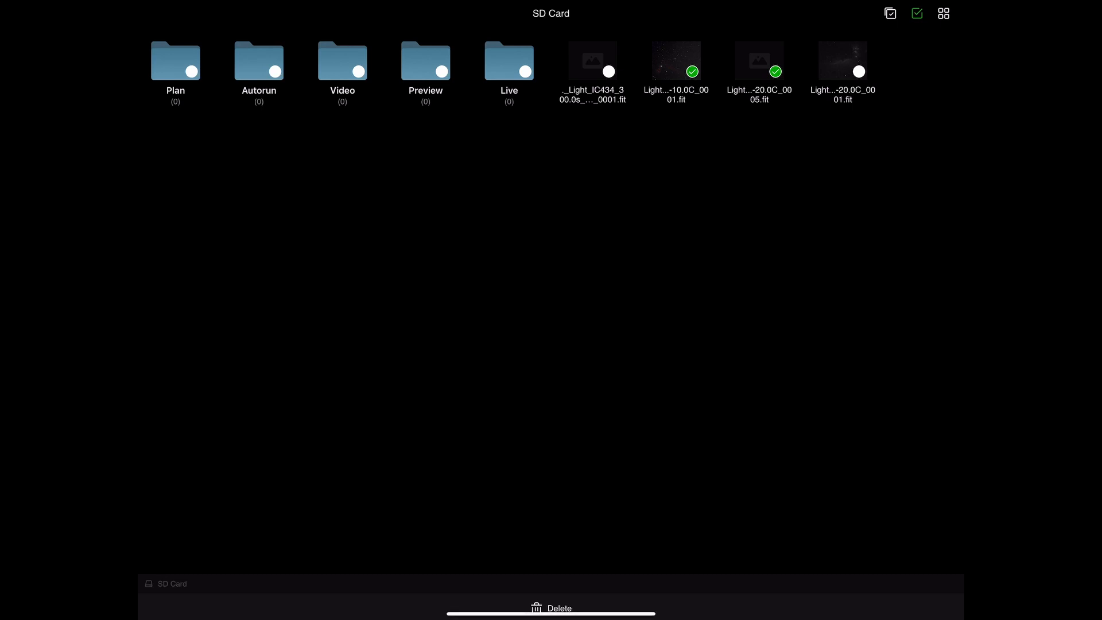
pyautogui.click(918, 13)
pyautogui.click(151, 13)
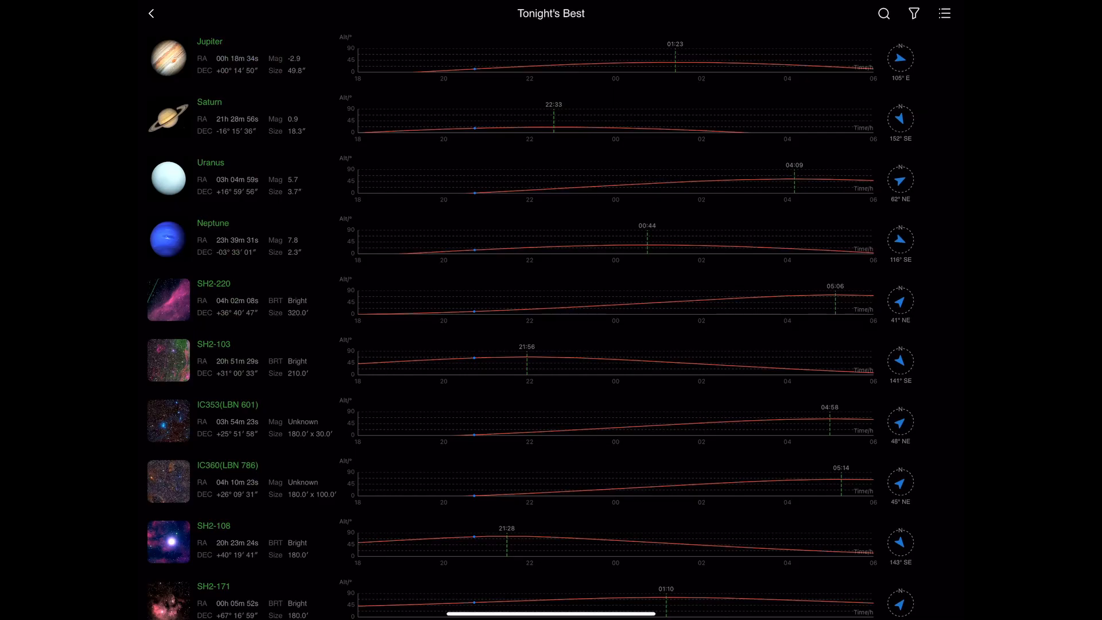
# Set the filter to 21:00–02:00 and altitude ≥45°, apply it, and return to the filter panel
pyautogui.click(914, 13)
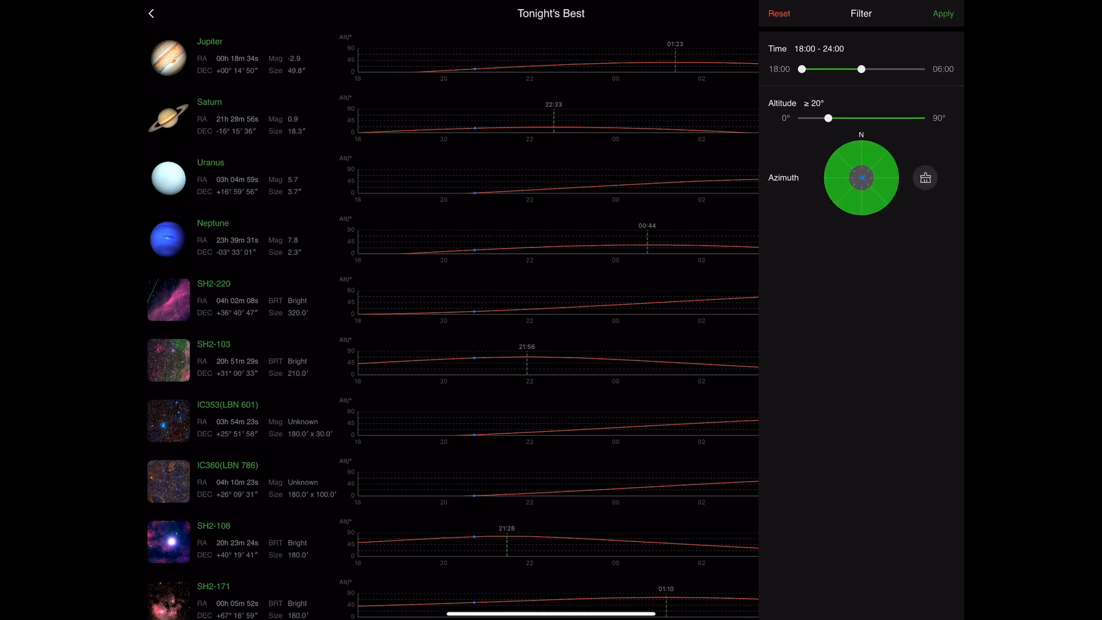
pyautogui.moveTo(861, 69); pyautogui.dragTo(880, 69)
pyautogui.moveTo(802, 70); pyautogui.dragTo(831, 69)
pyautogui.moveTo(829, 118); pyautogui.dragTo(861, 118)
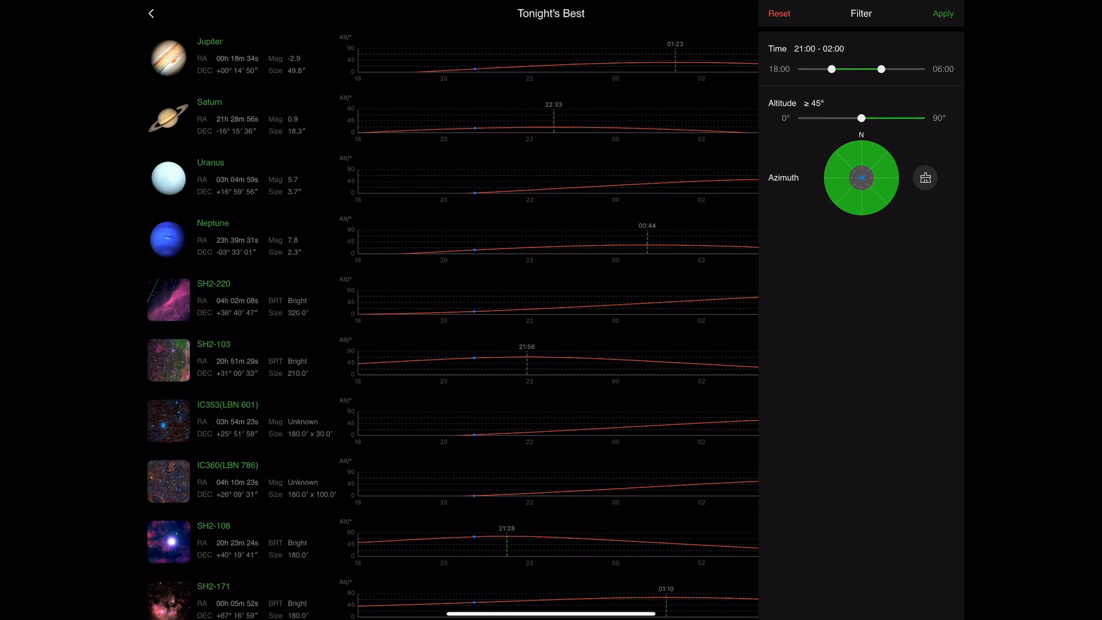
pyautogui.click(943, 13)
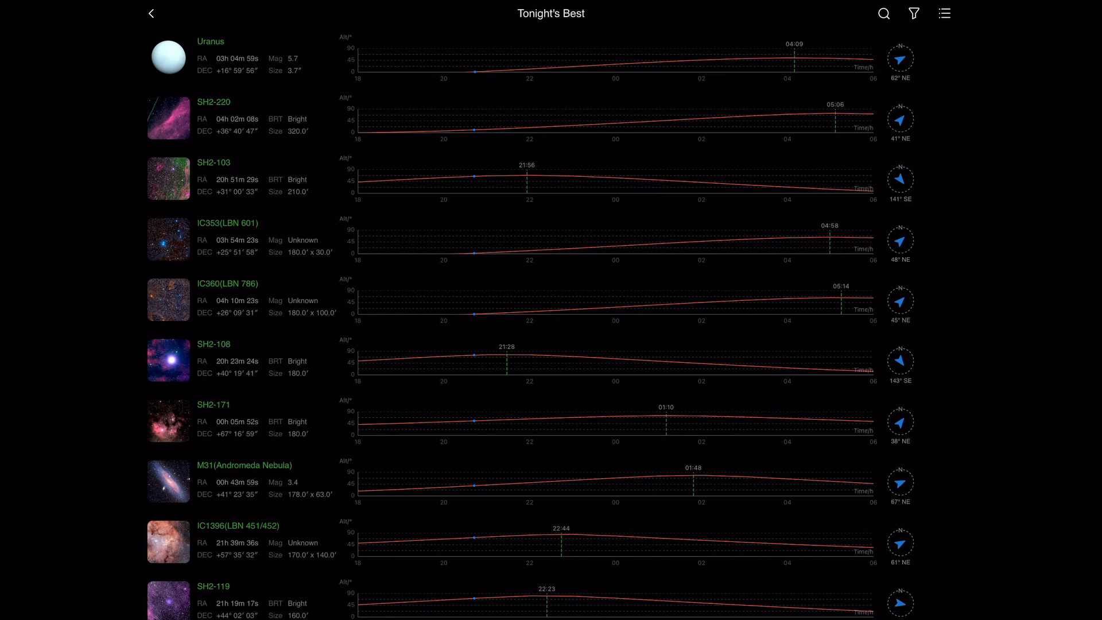
pyautogui.click(914, 13)
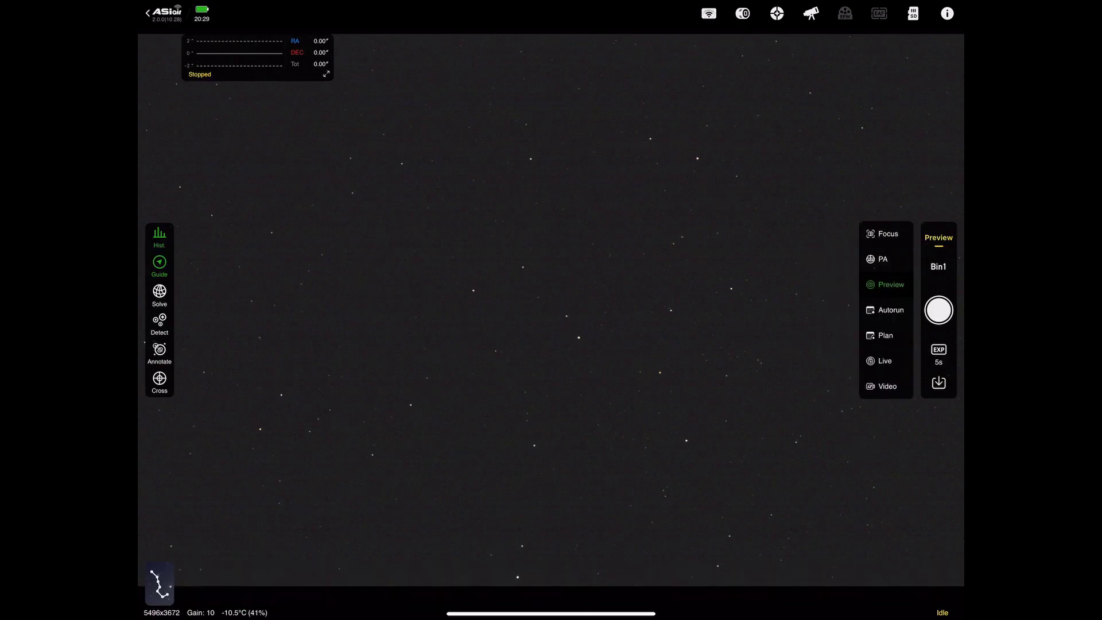
# Start continuous capture in Focus mode and place the focus box on the lower-right star
pyautogui.click(882, 233)
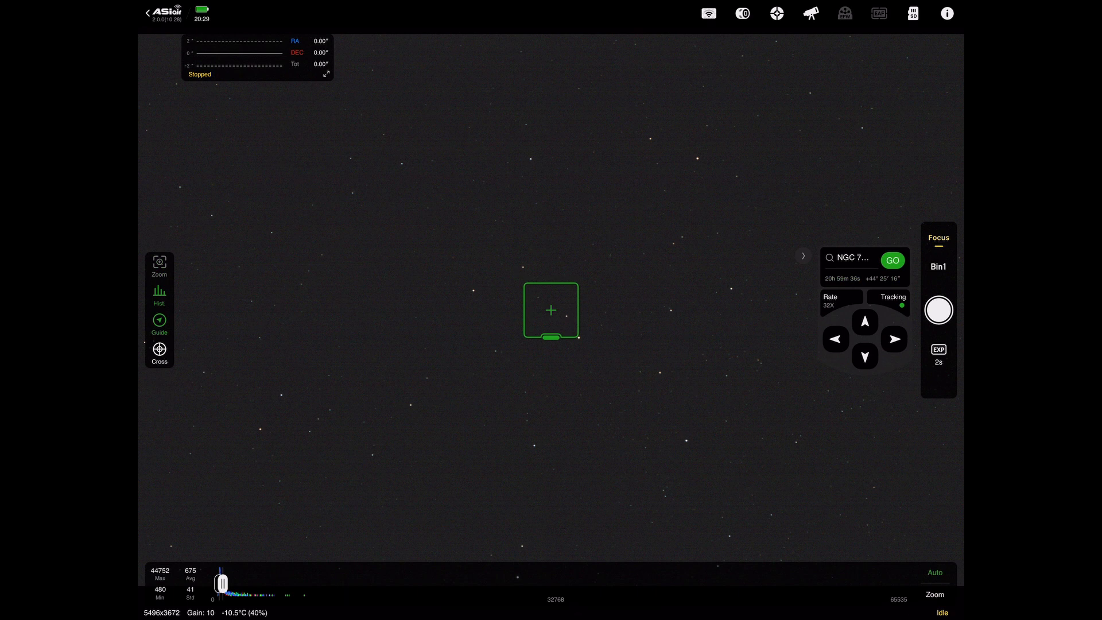
pyautogui.click(938, 311)
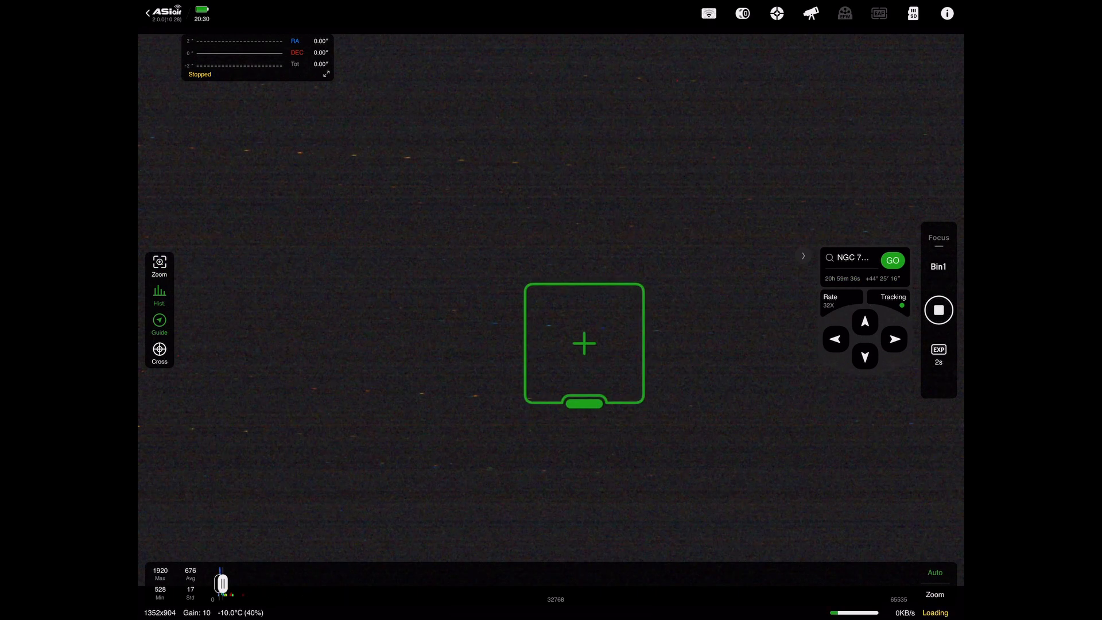
pyautogui.moveTo(582, 345); pyautogui.dragTo(562, 385)
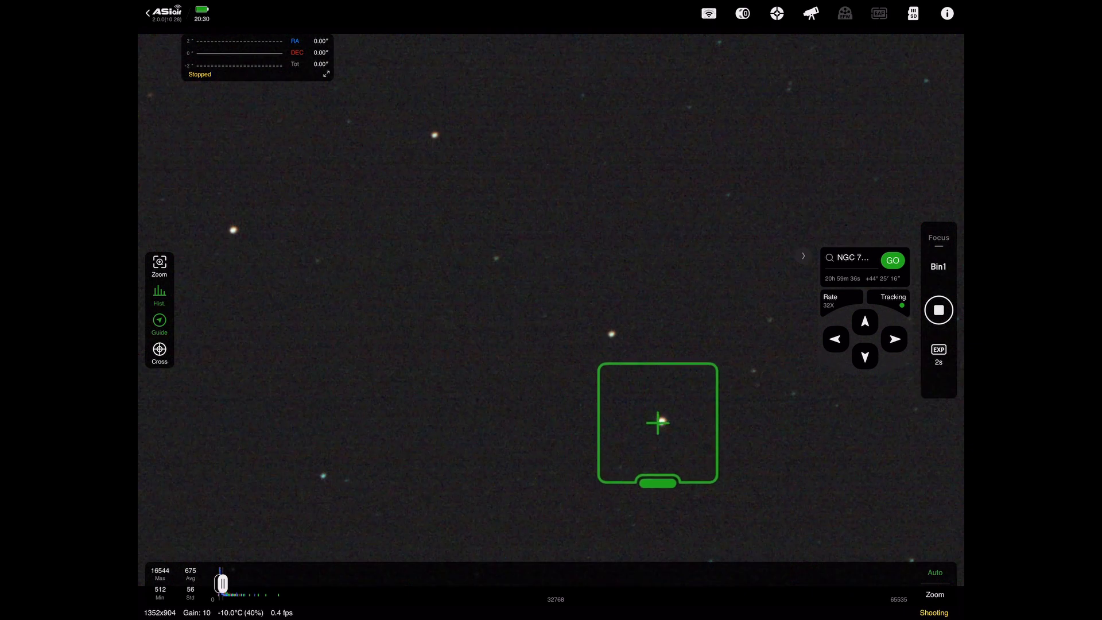
pyautogui.click(661, 422)
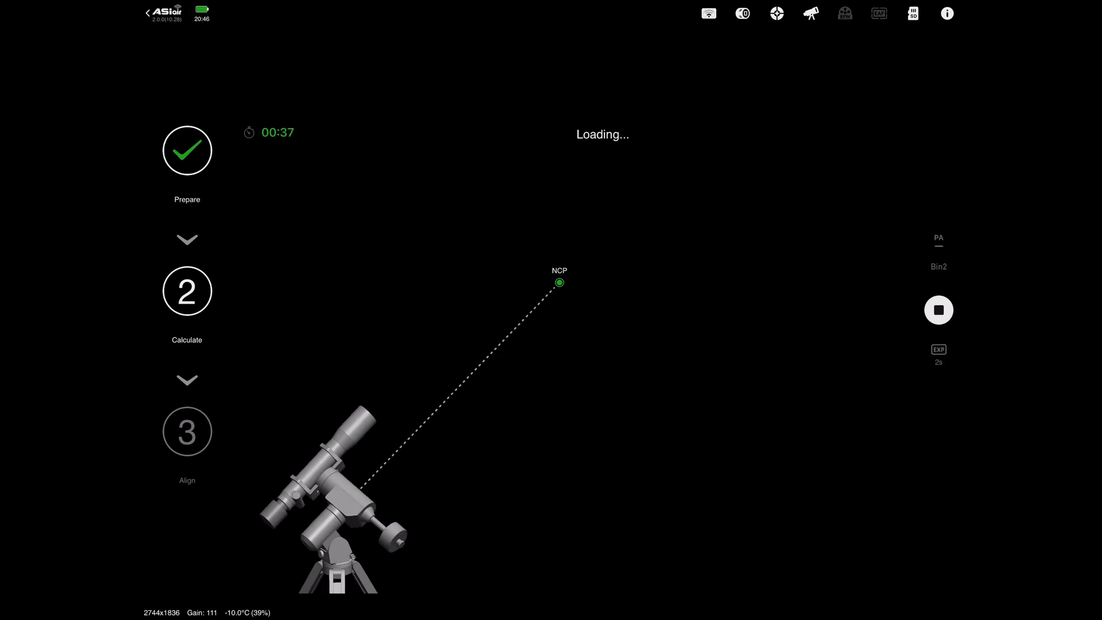
# Begin the align stage and refresh the error reading after each Az/Alt bolt adjustment
pyautogui.click(621, 591)
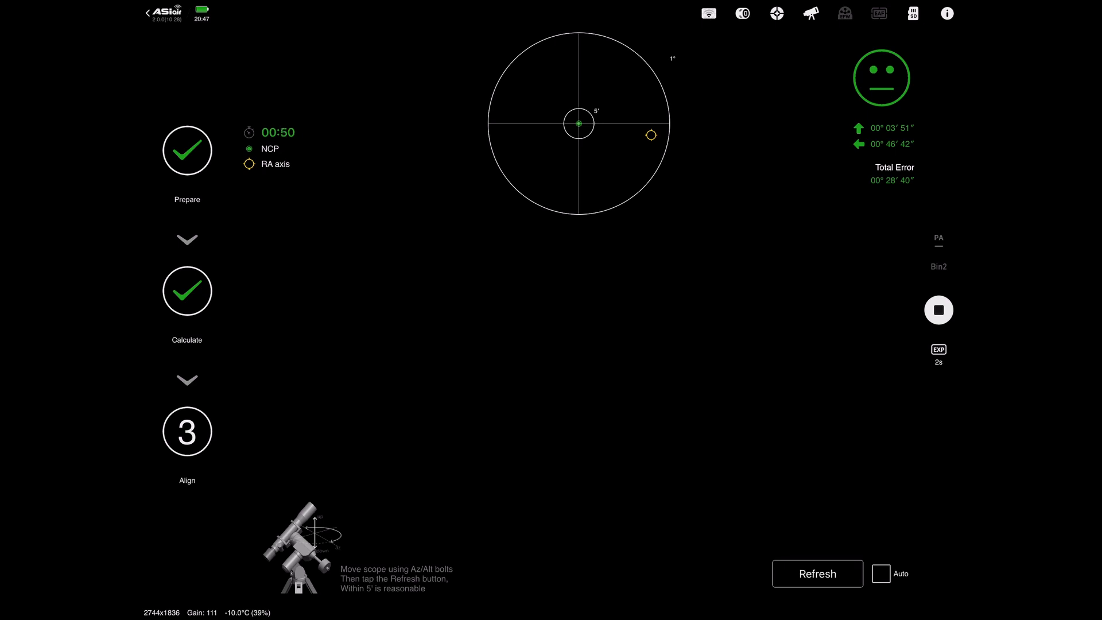
pyautogui.click(817, 573)
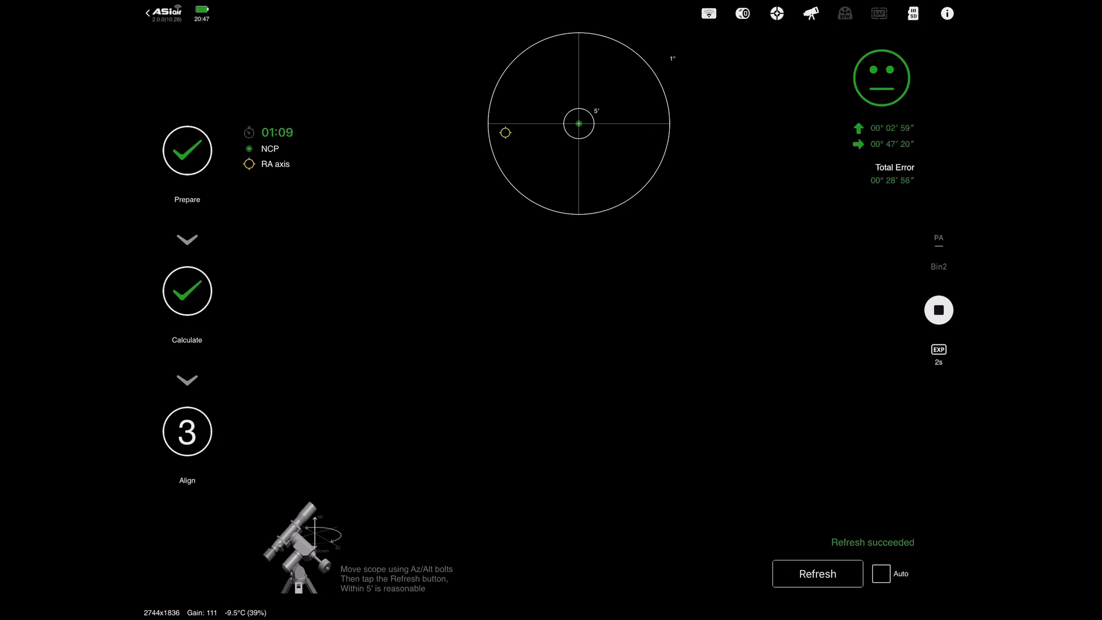
pyautogui.click(818, 574)
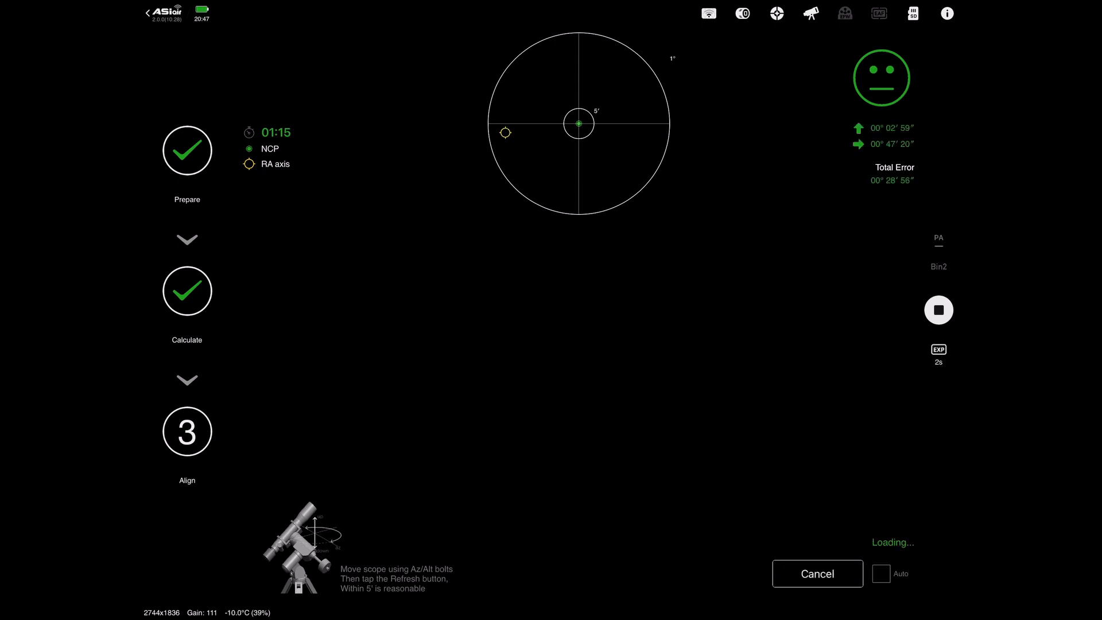
pyautogui.click(817, 574)
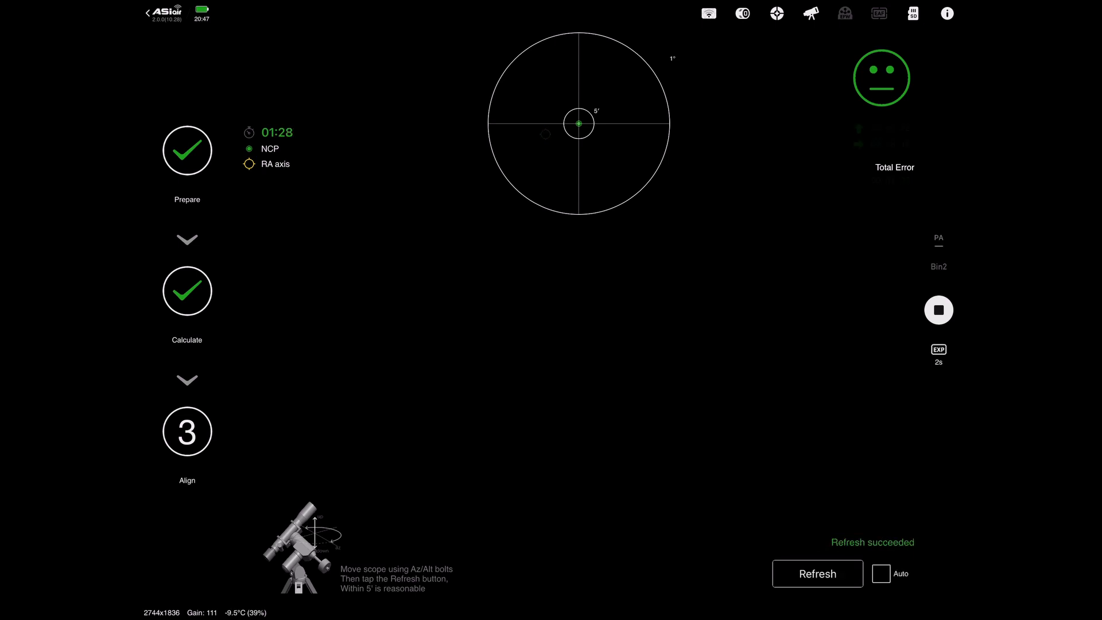
pyautogui.click(817, 573)
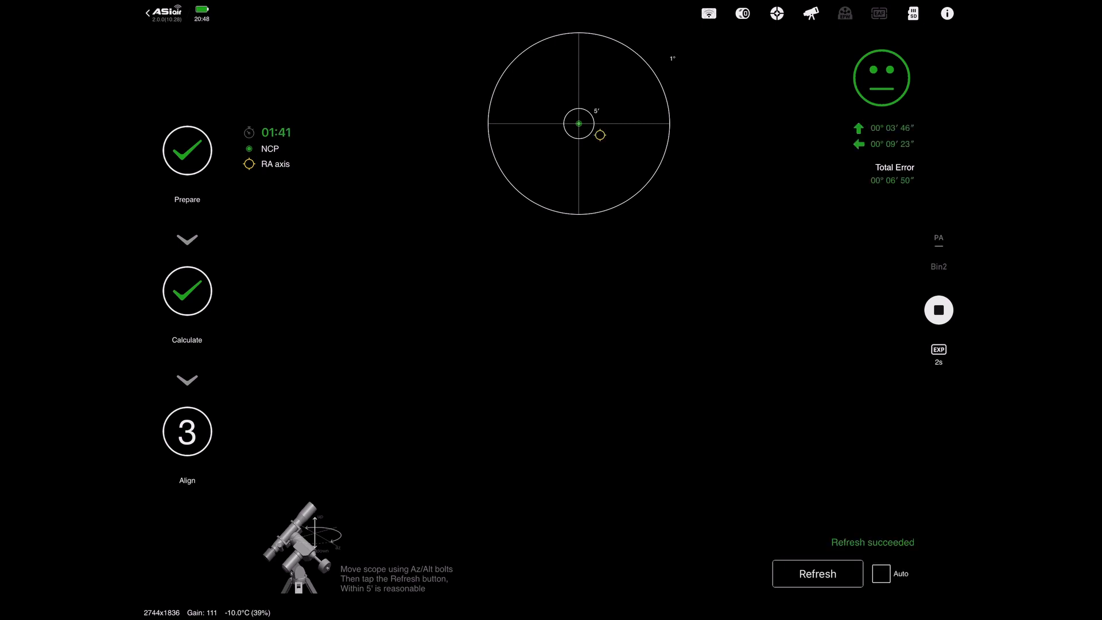
pyautogui.click(818, 573)
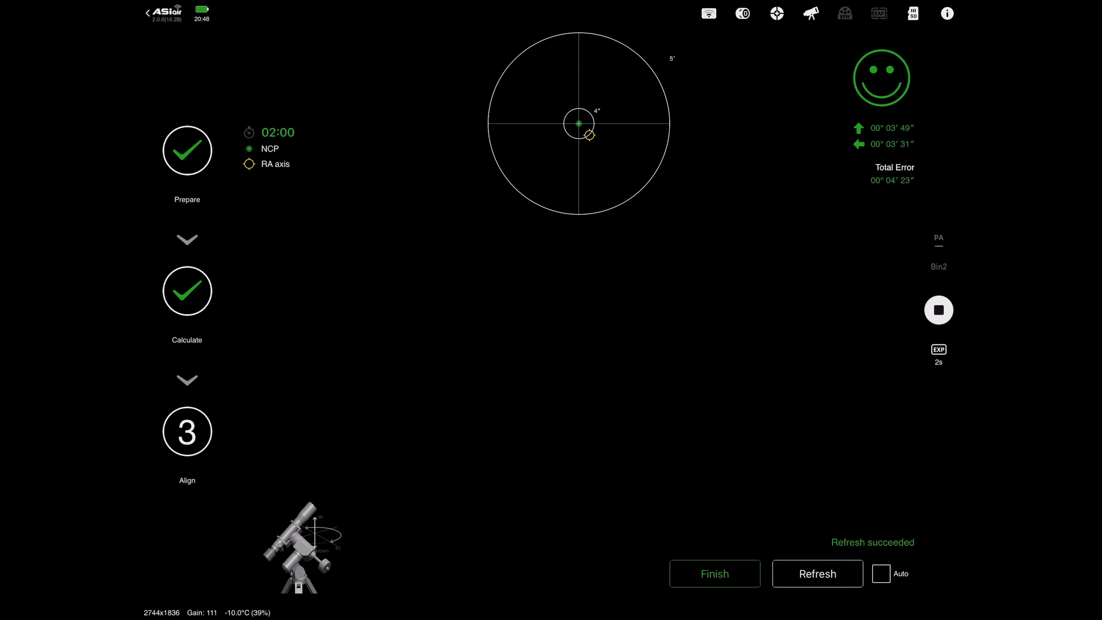
pyautogui.click(817, 573)
# Keep refining until the total error reaches 00° 01′ 09″, then finish to see the ranking
pyautogui.click(818, 573)
pyautogui.click(817, 574)
pyautogui.click(817, 574)
pyautogui.click(818, 574)
pyautogui.click(818, 574)
pyautogui.click(817, 573)
pyautogui.click(714, 573)
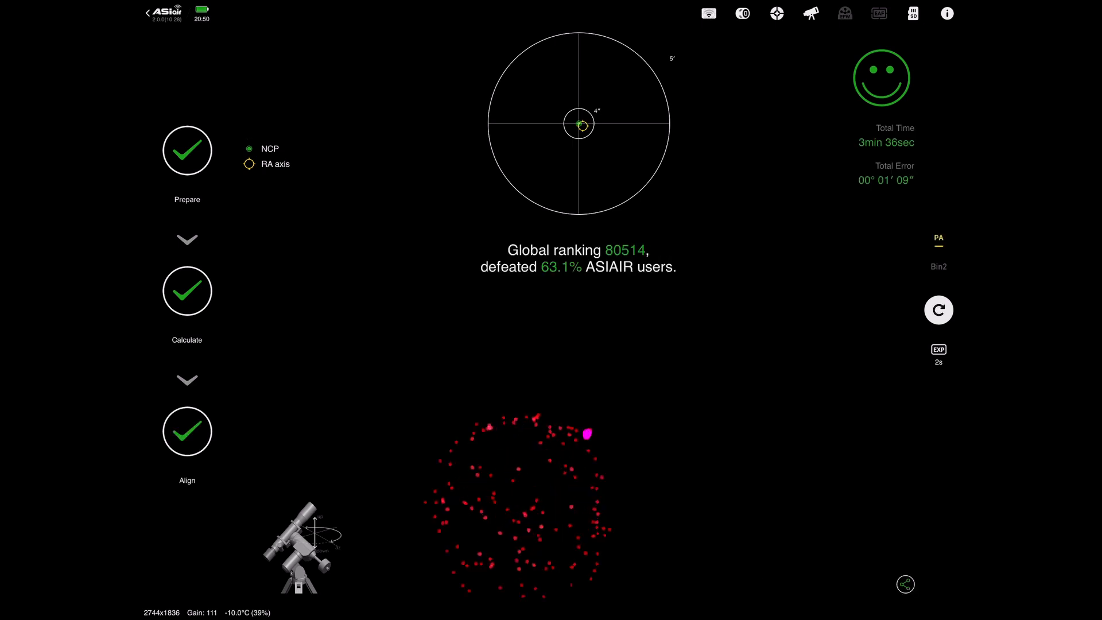